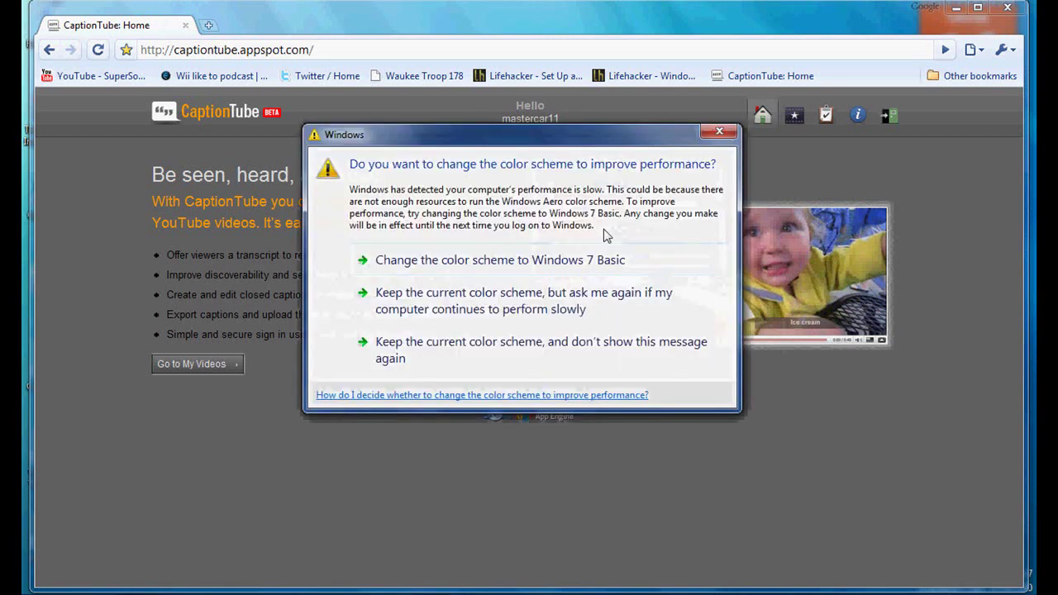
Step: Keep the current Windows color scheme without further messages and go to the My Videos page
click(533, 344)
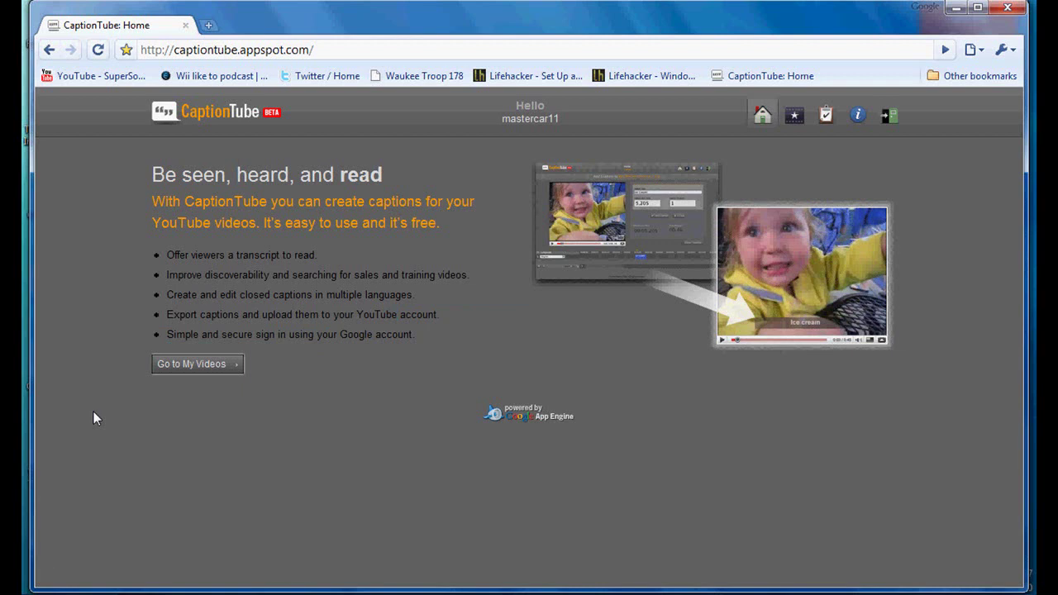
click(208, 369)
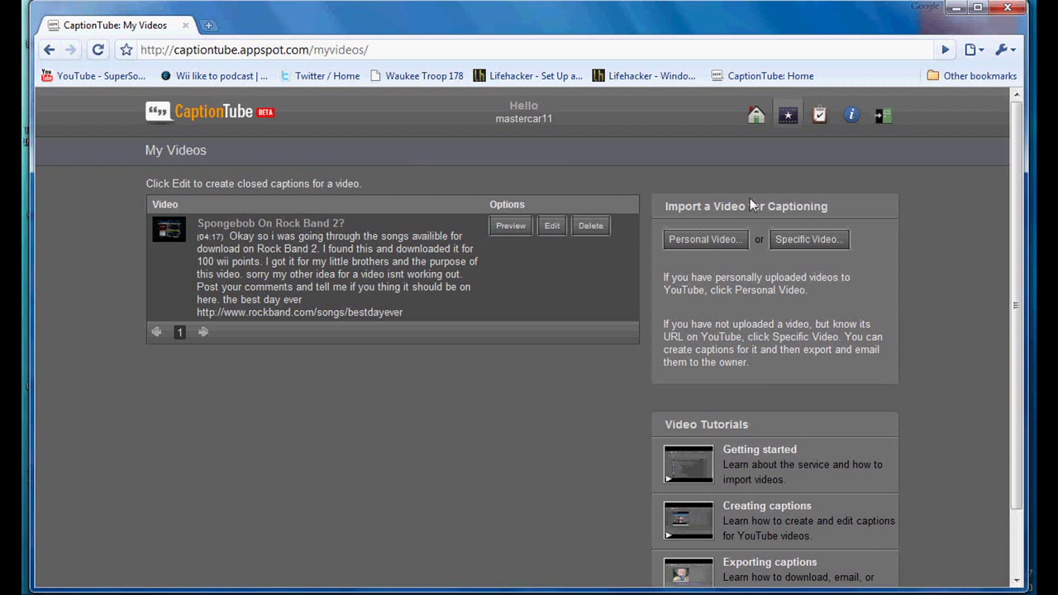
Step: Look through the personal YouTube videos available for import and return to the My Videos page
click(703, 239)
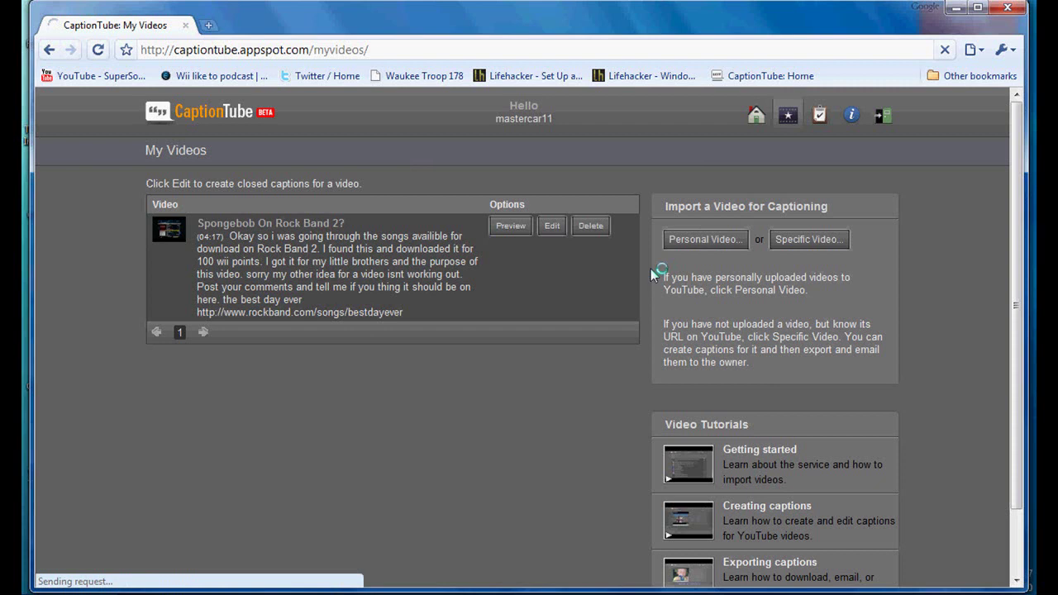
scroll(686, 221, down, 8)
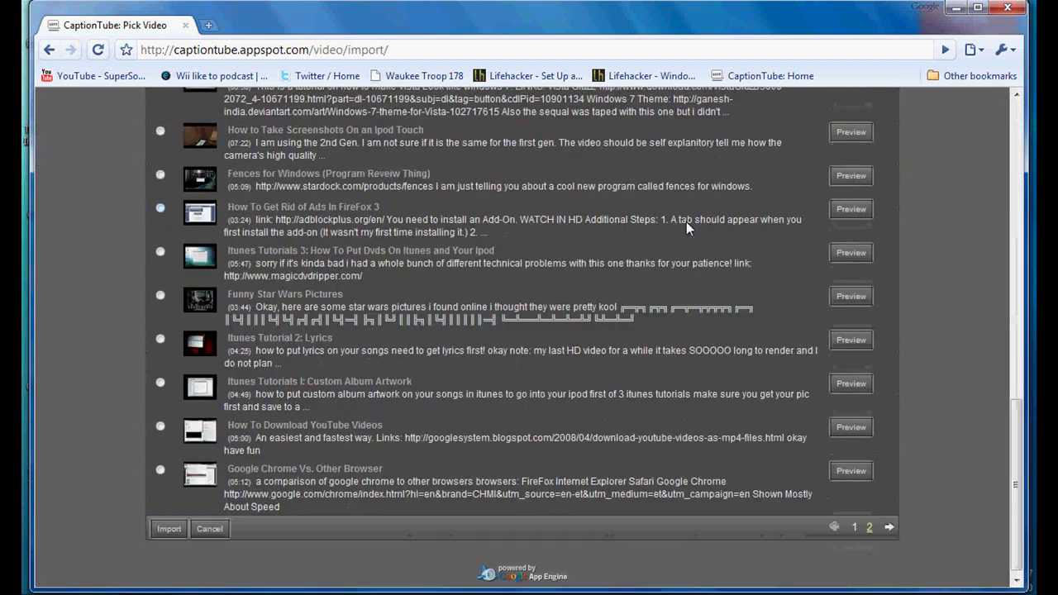
scroll(682, 223, up, 10)
scroll(682, 223, down, 10)
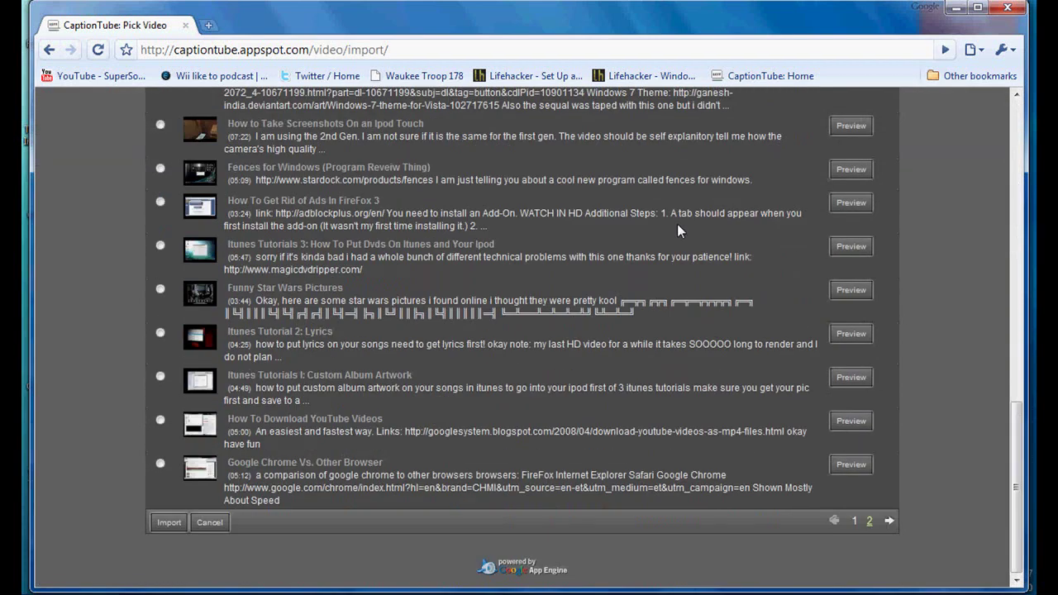
scroll(678, 224, up, 10)
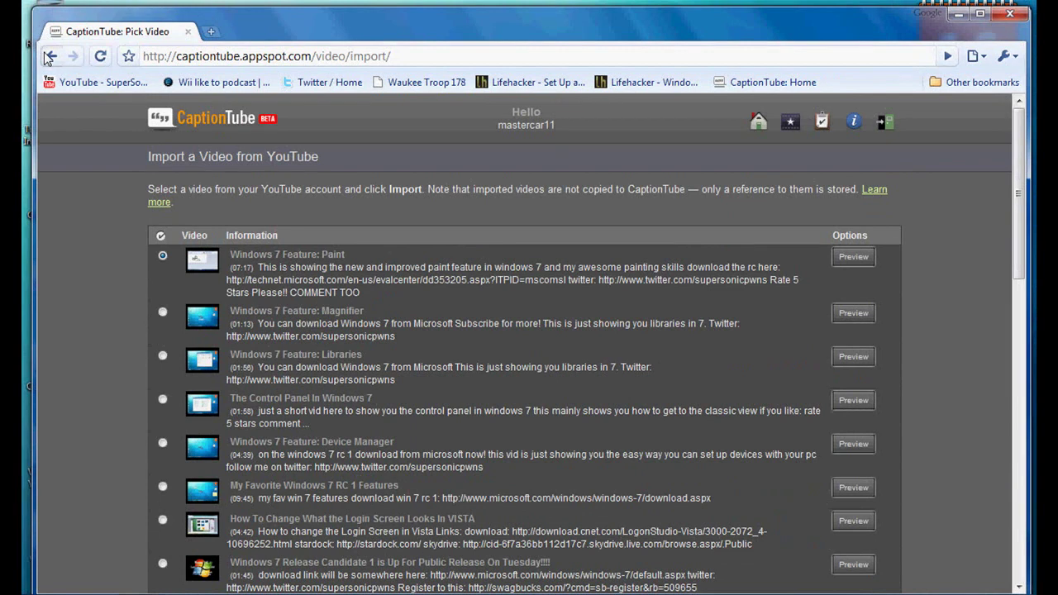
click(49, 49)
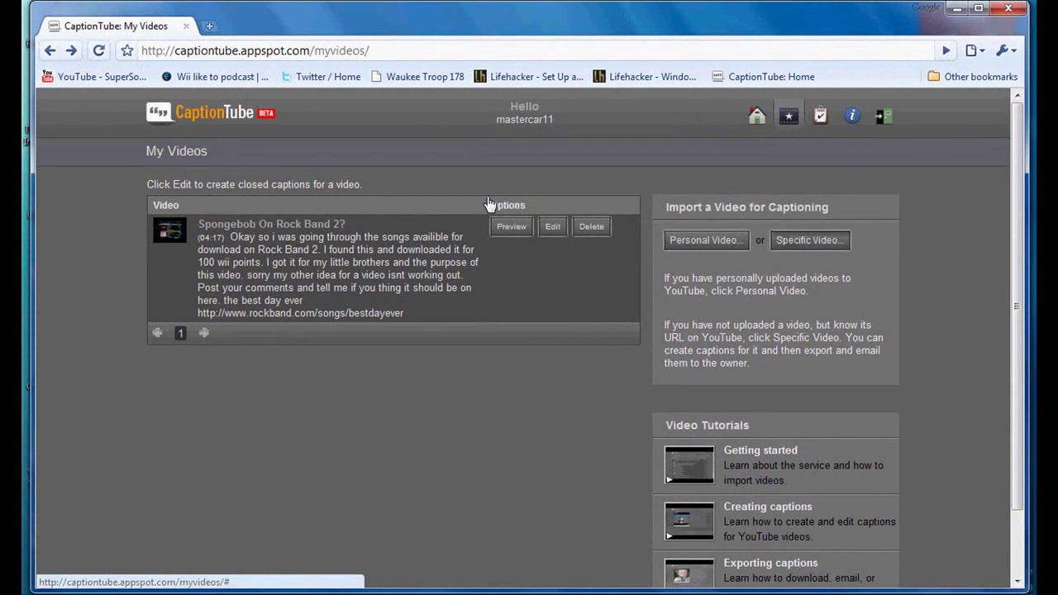
Step: Start importing a specific video and copy the address of "Windows 7 Feature: Paint" from youtube.com
click(809, 240)
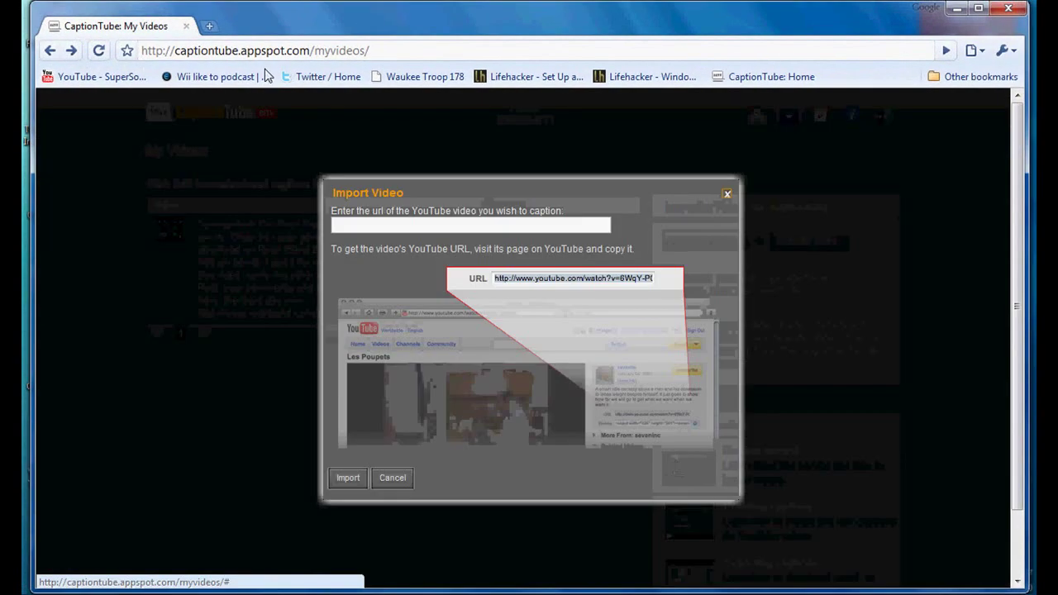
click(209, 29)
text(youtube.com)
key(Return)
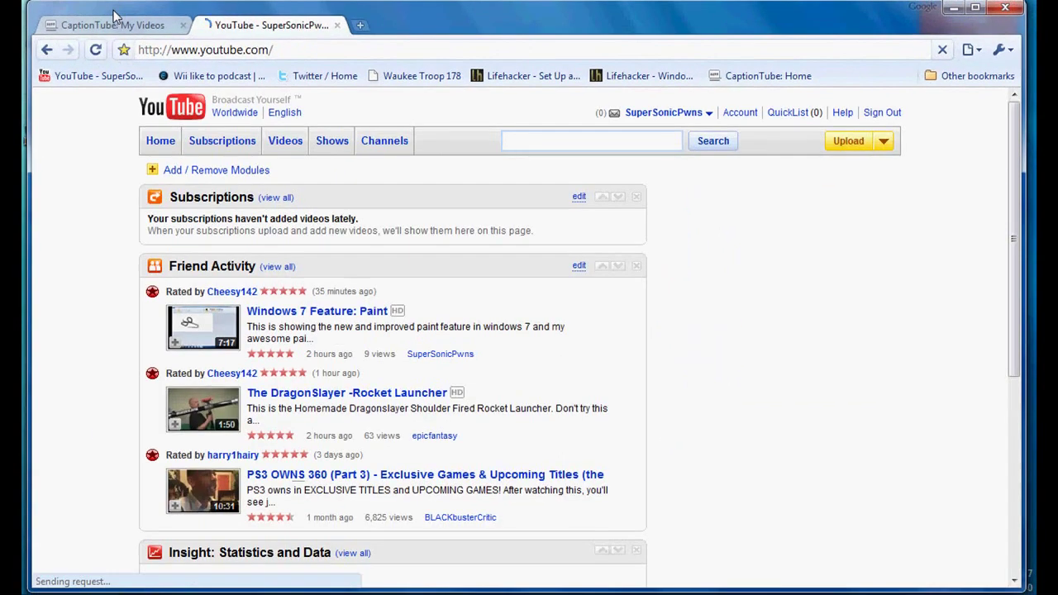
scroll(141, 367, down, 1)
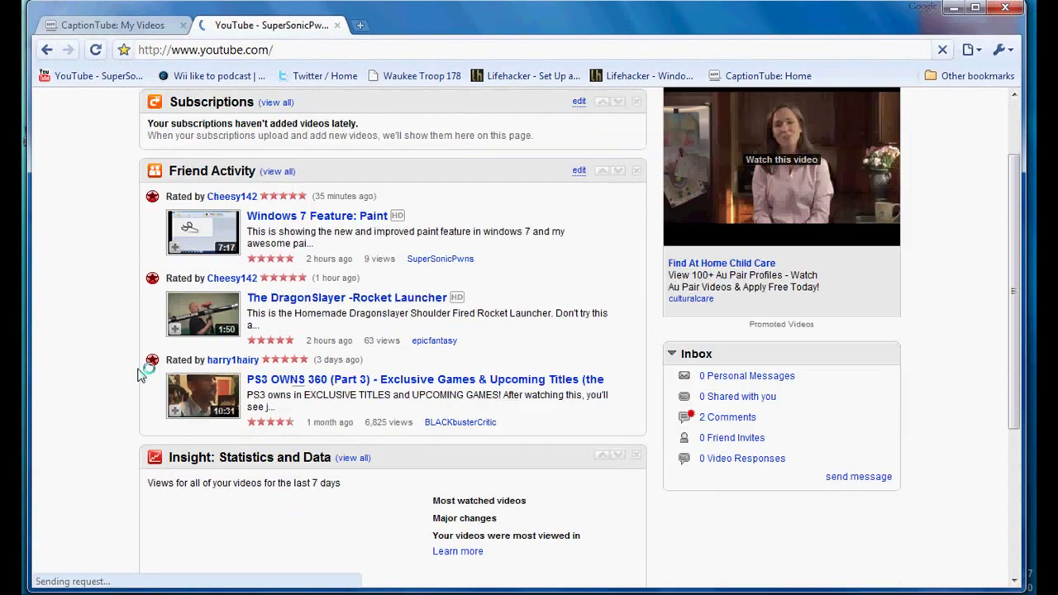
click(331, 215)
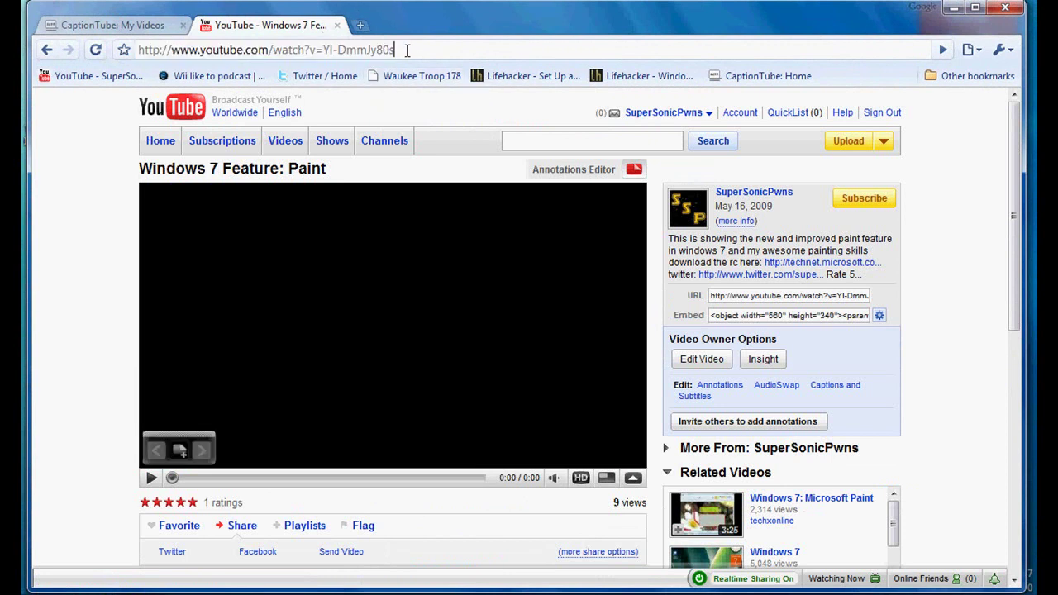
click(338, 25)
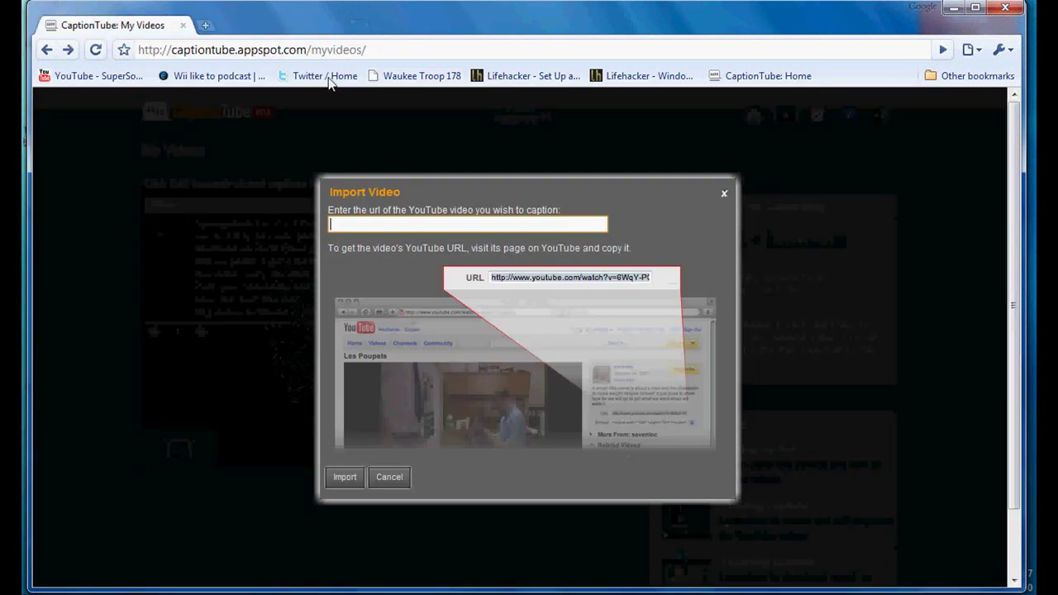
click(471, 226)
text(http://www.youtube.com/watch?v=Yl-DmmJy80s)
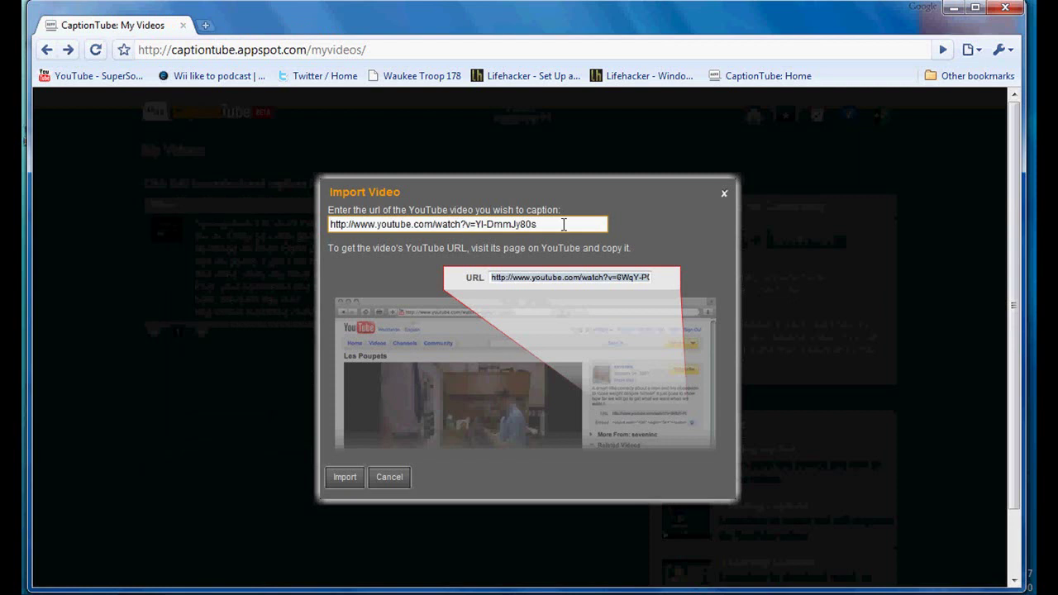
click(404, 481)
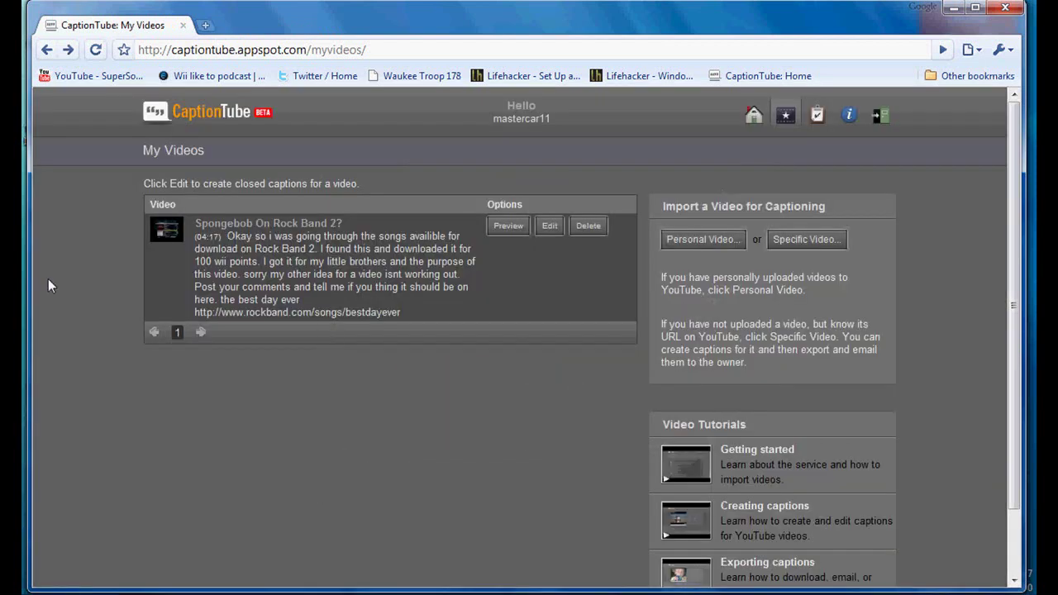
Step: Select "Windows 7 Feature: Magnifier" from the personal videos as the one to import
click(703, 239)
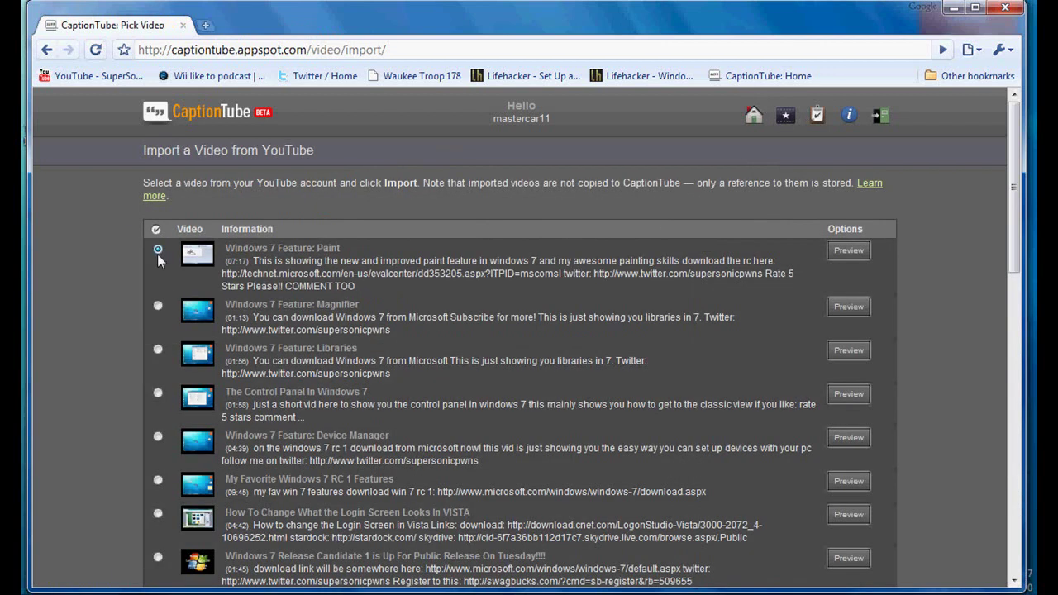
click(158, 306)
scroll(160, 258, down, 3)
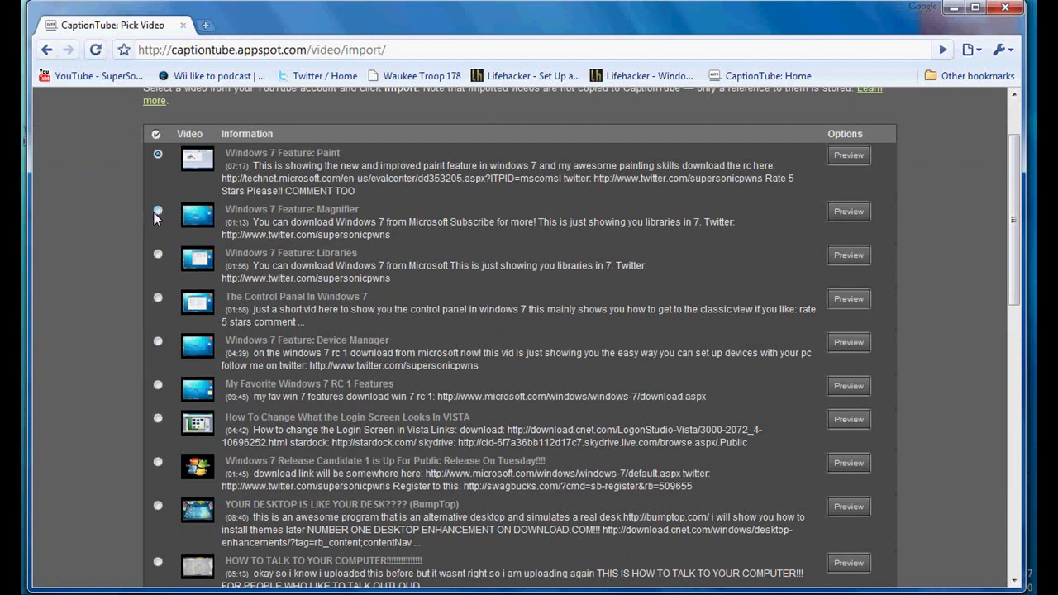
scroll(89, 198, down, 12)
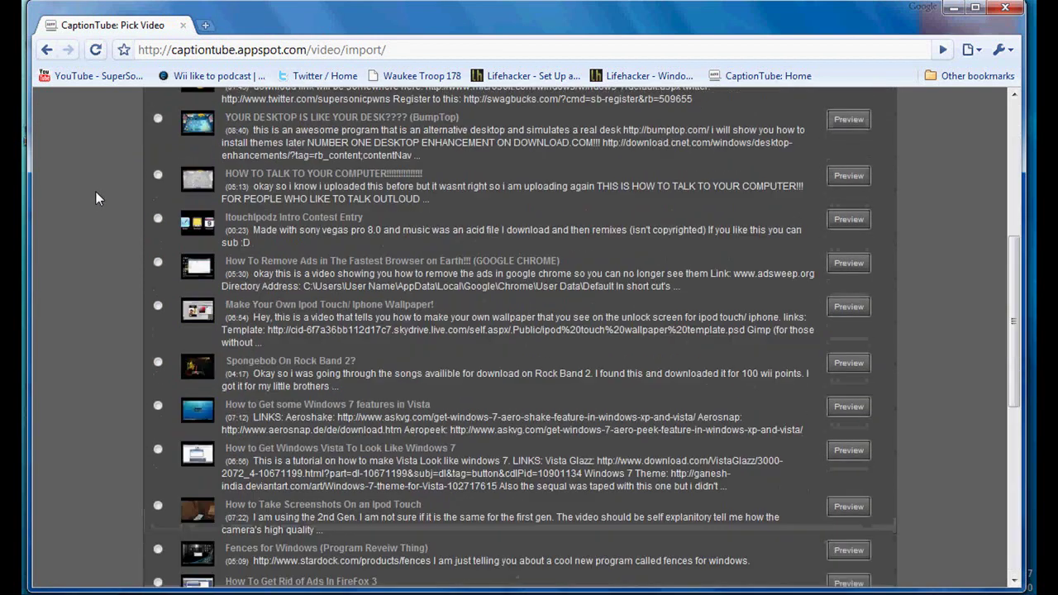
scroll(848, 273, up, 15)
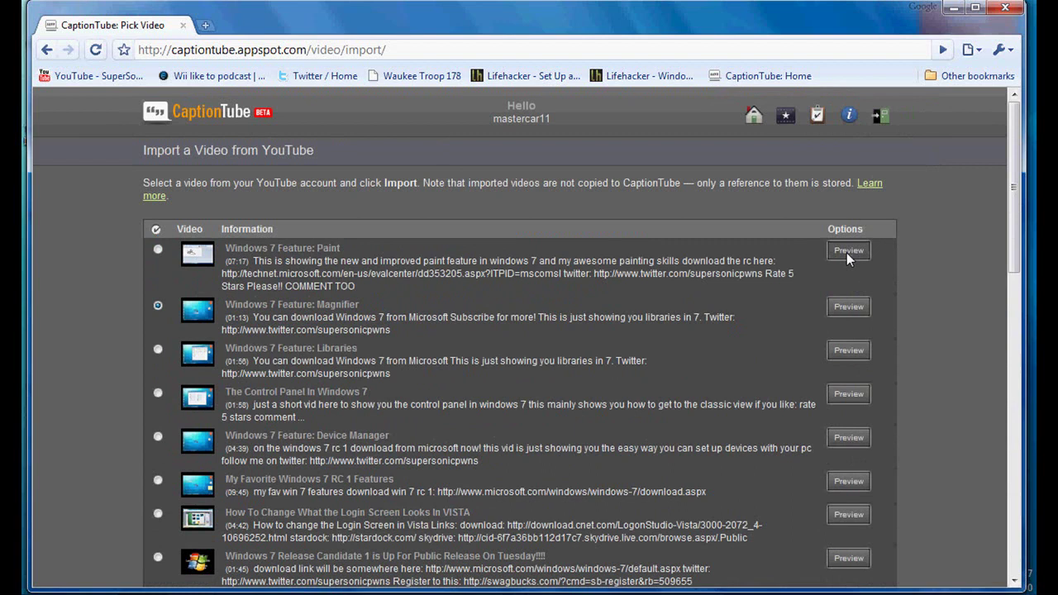
Step: Check the preview of "Windows 7 Feature: Paint" and import the selected Magnifier video
click(847, 253)
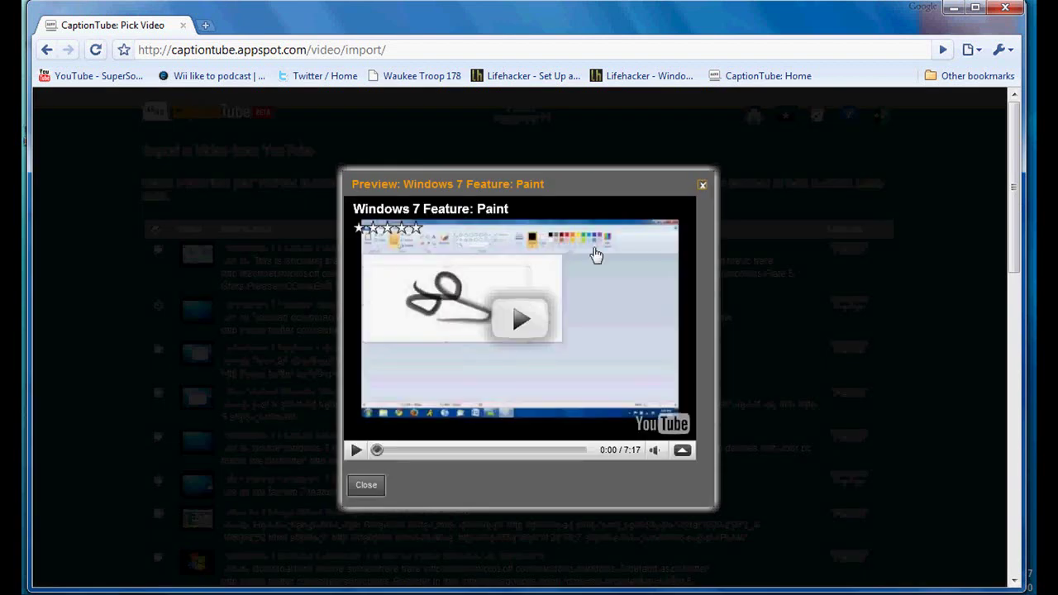
click(702, 186)
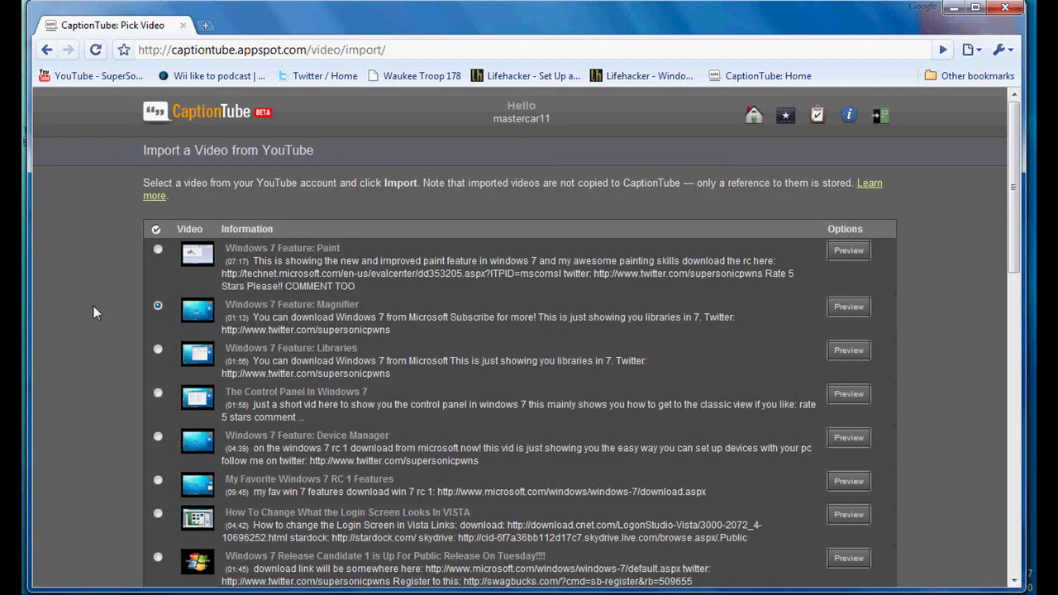
scroll(92, 315, down, 15)
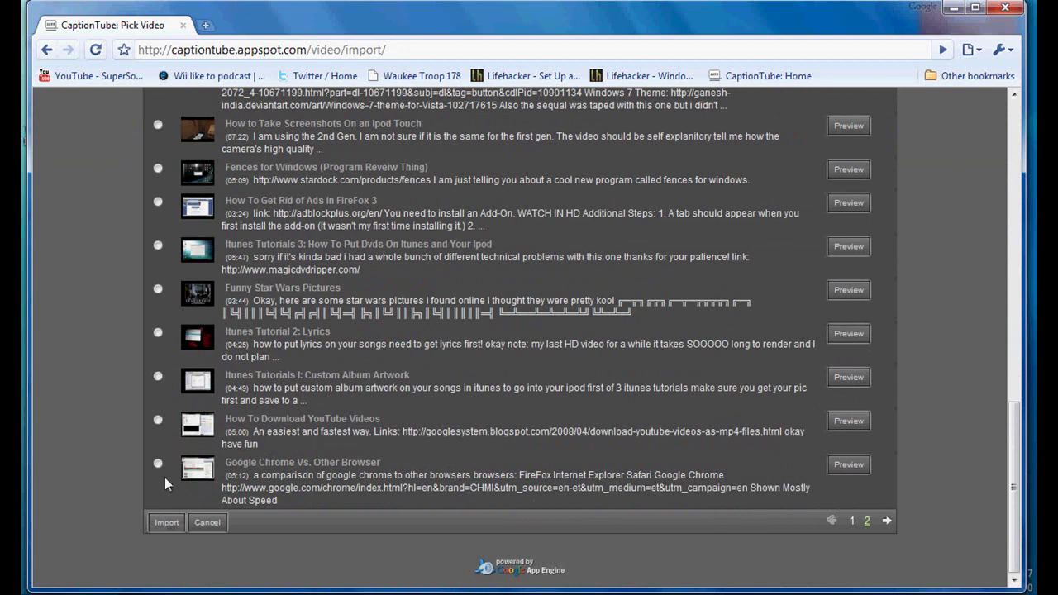
click(169, 529)
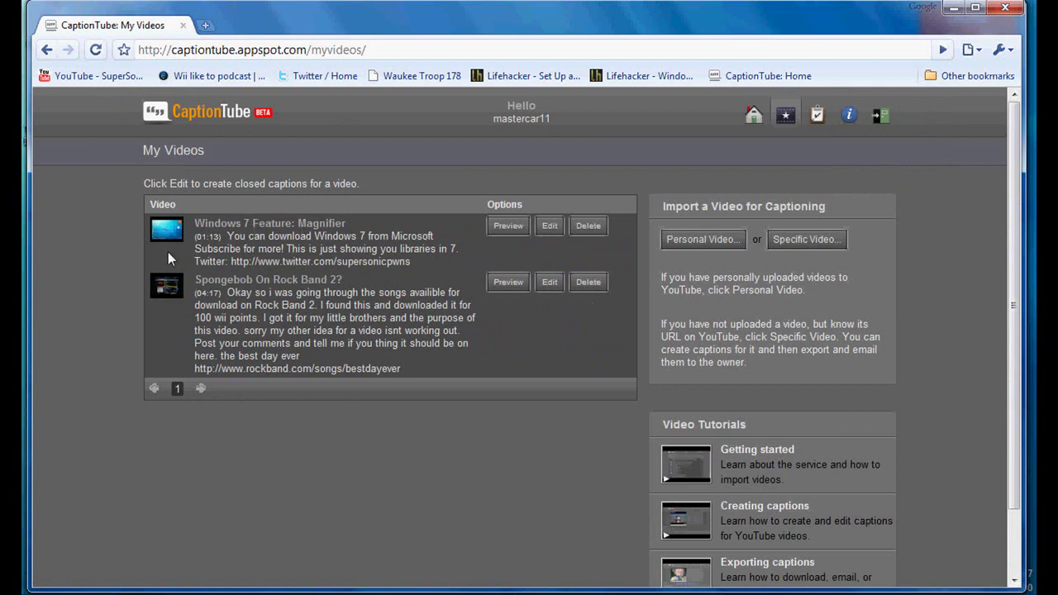
Step: Open "Windows 7 Feature: Magnifier" for caption editing and play it up to about 00:13.9
click(550, 225)
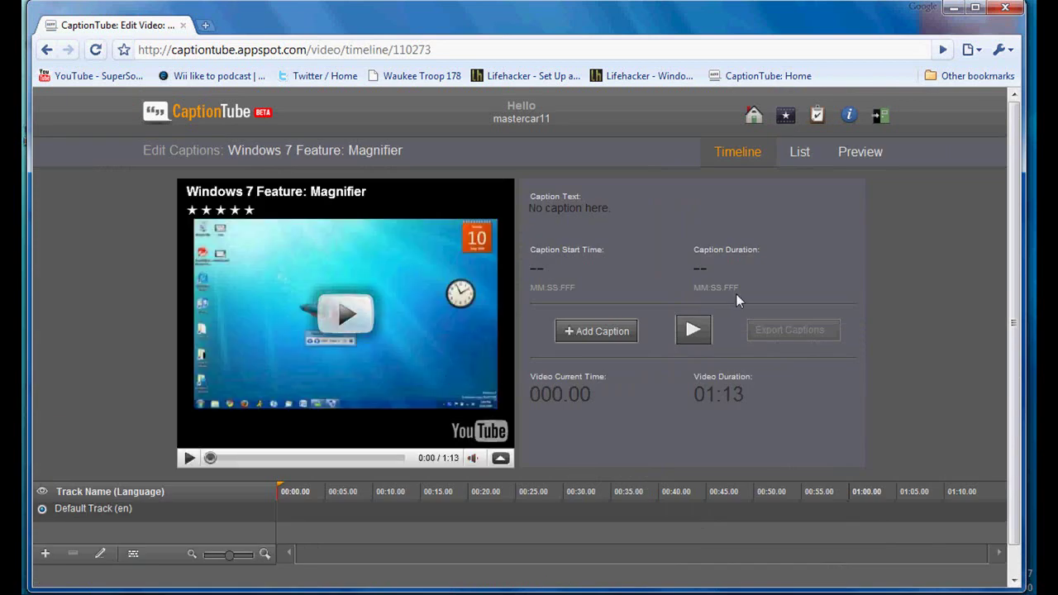
drag(1011, 150, 1001, 196)
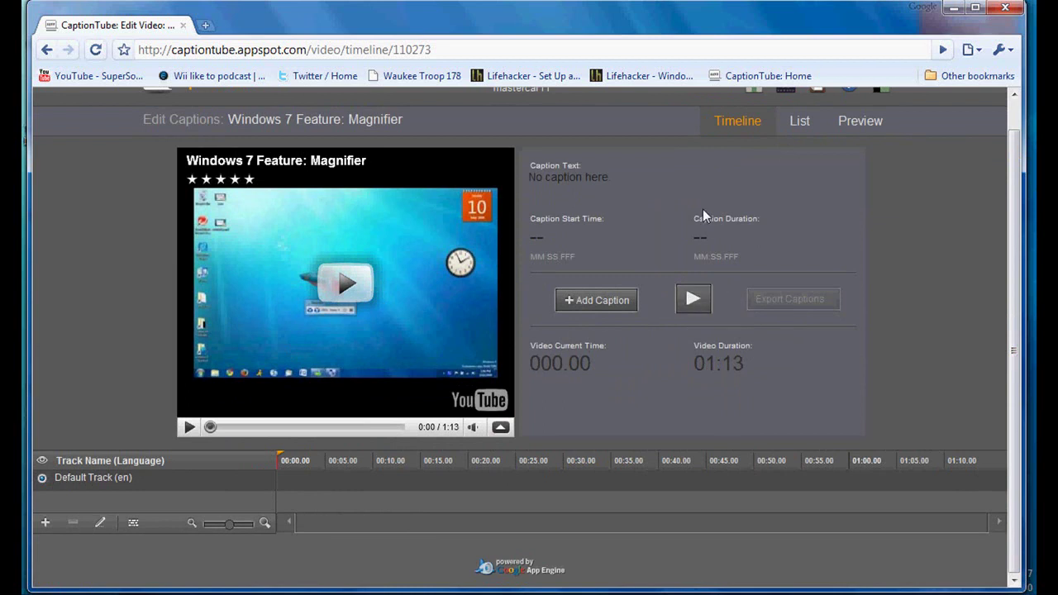
click(704, 306)
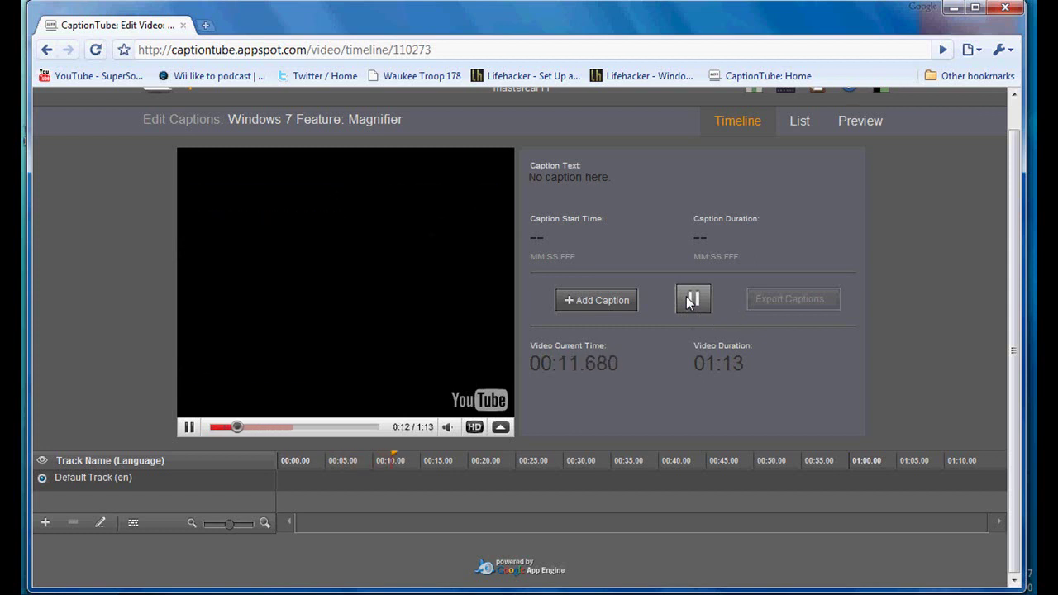
click(691, 301)
click(691, 301)
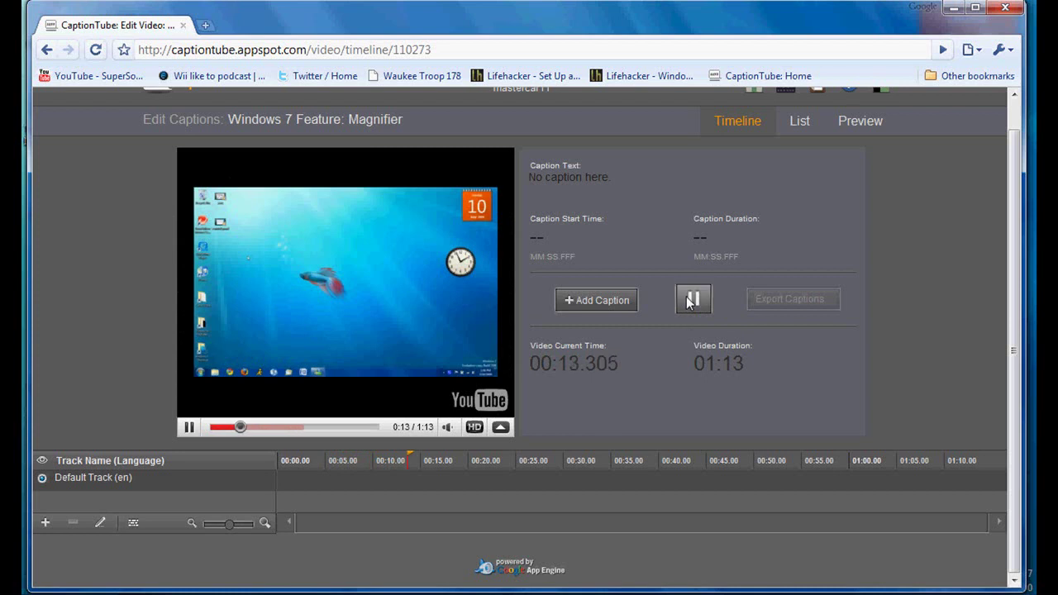
click(691, 301)
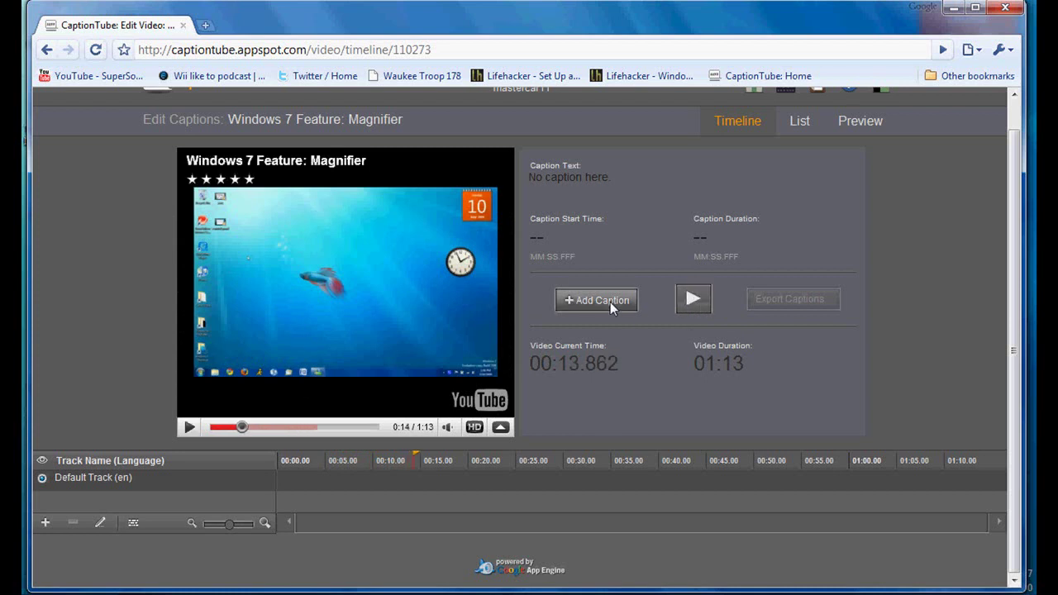
Step: Rewind the Magnifier video to about 0:12, replay it and pause at about 00:13.7 for the first caption's start
drag(240, 428, 232, 428)
click(189, 427)
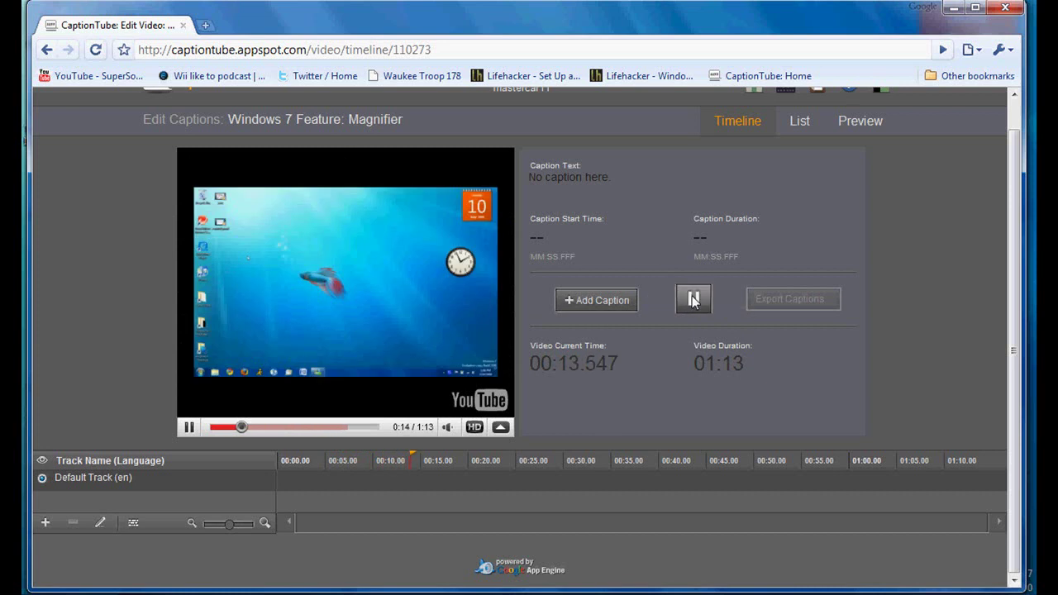
click(693, 299)
click(240, 428)
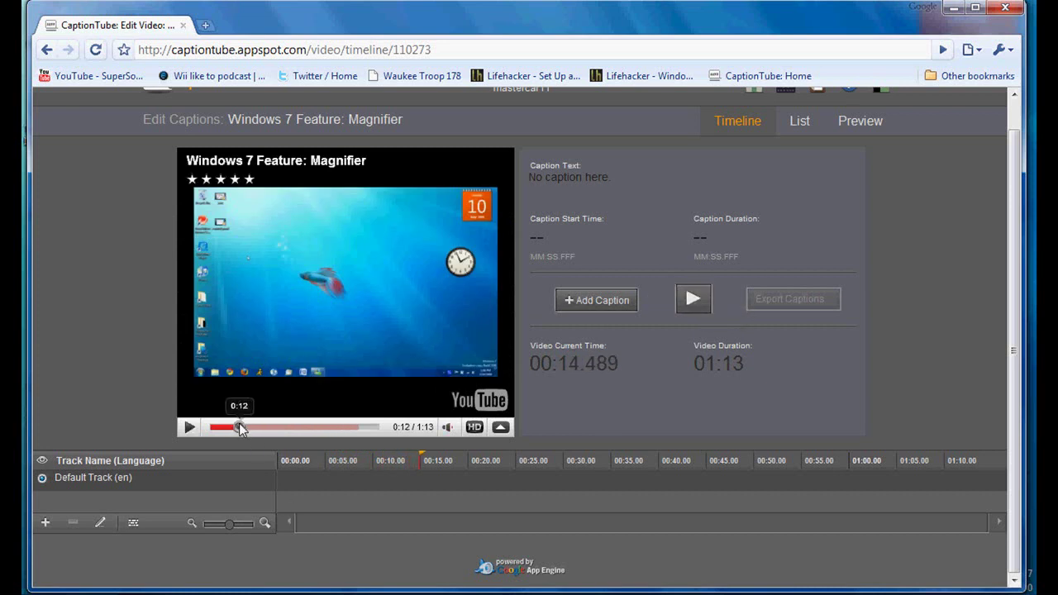
click(694, 300)
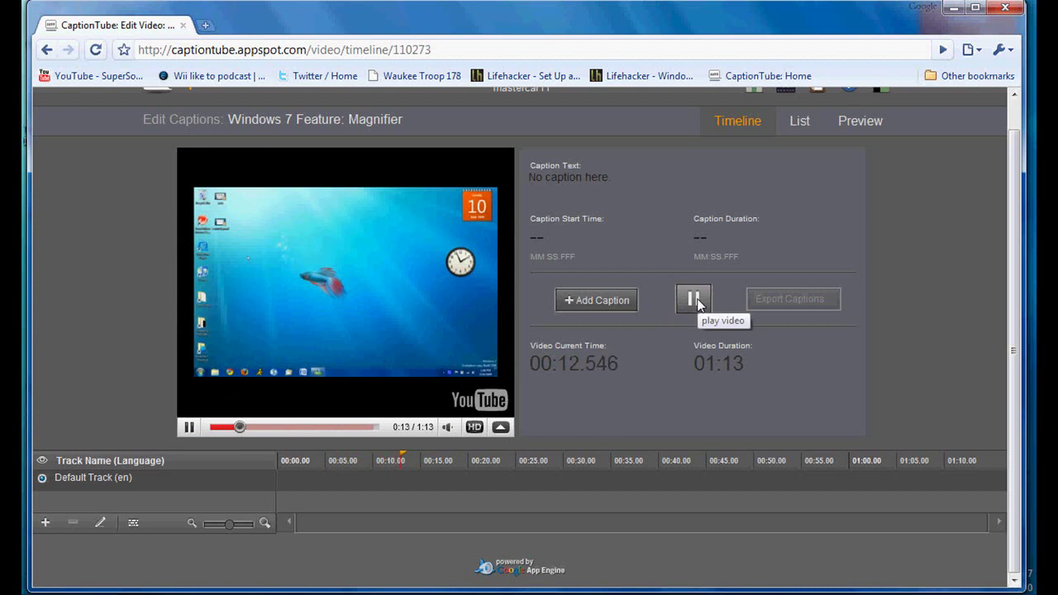
click(694, 299)
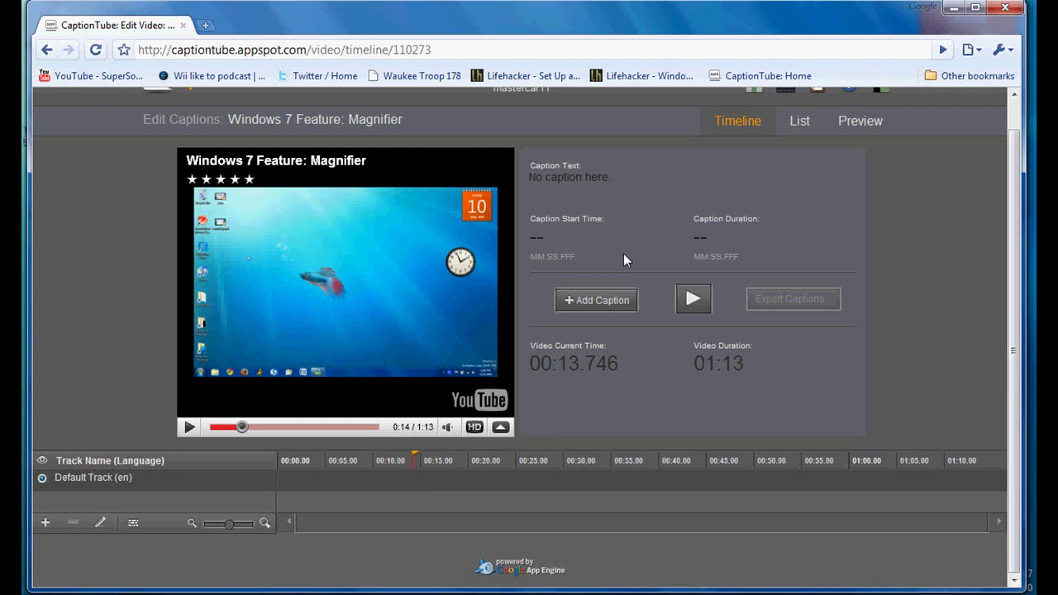
Step: Add a caption starting at 00:13.746 with the text "Hey guys" and play the video to about 00:15.8
click(620, 300)
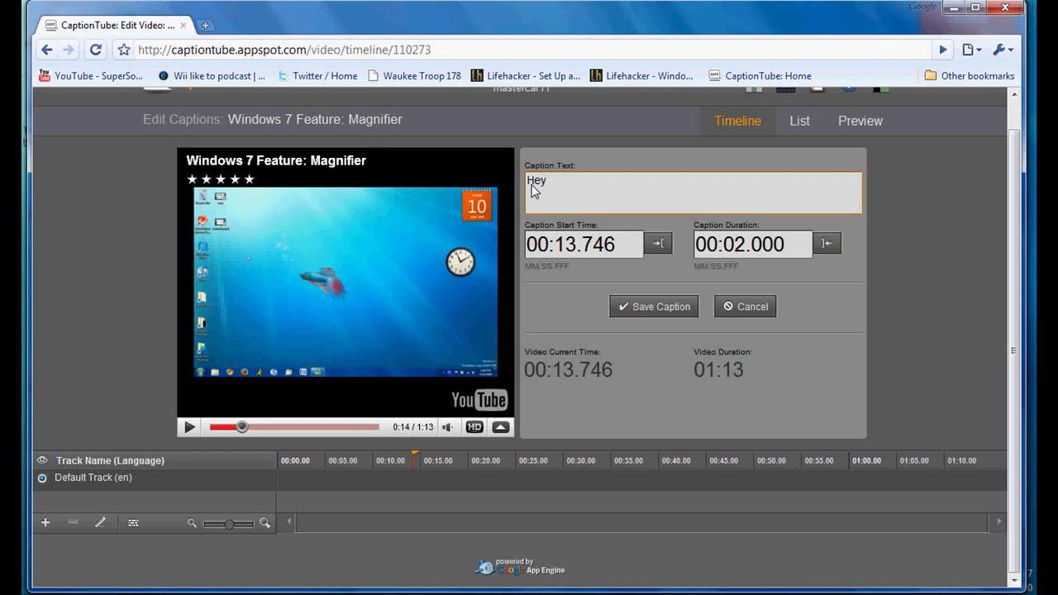
text(Hey guys)
click(187, 427)
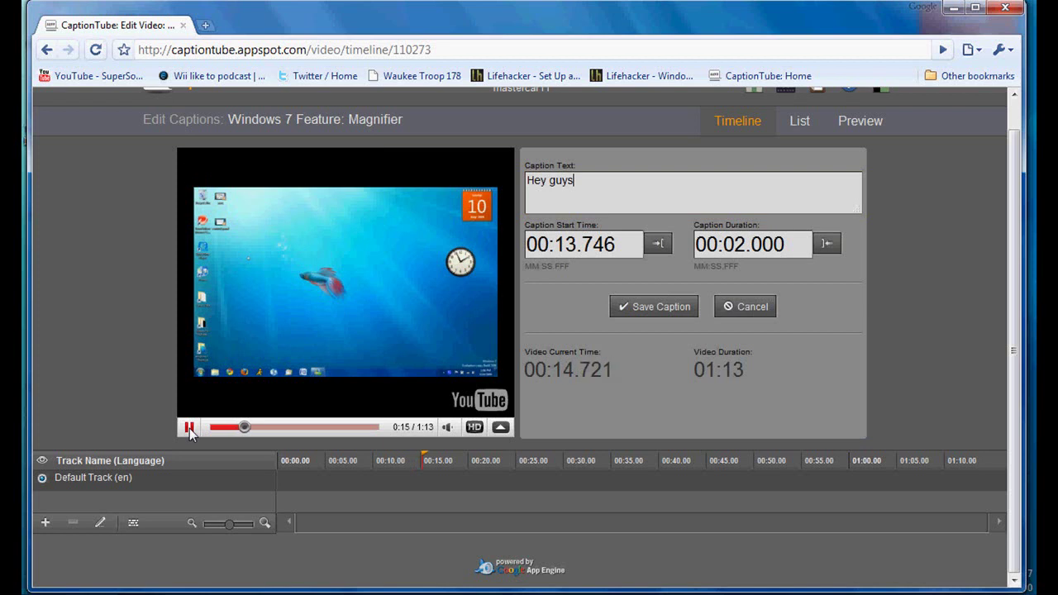
click(189, 428)
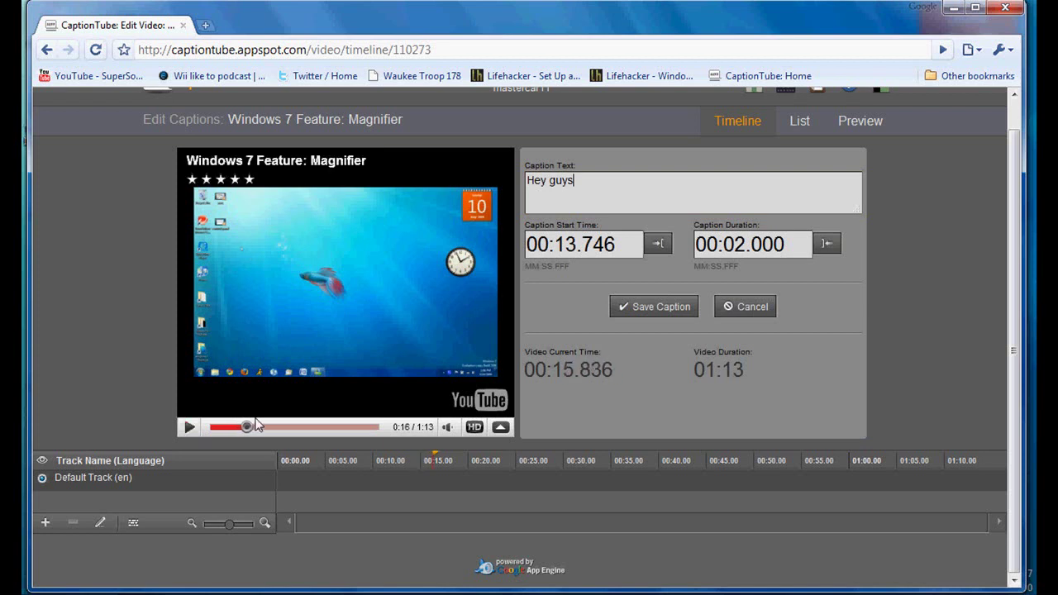
Step: Complete the caption as "Hey guys, SuperSonicPwns here.", end it at the current video time for a 00:02.183 duration, and save it
click(591, 192)
text(, )
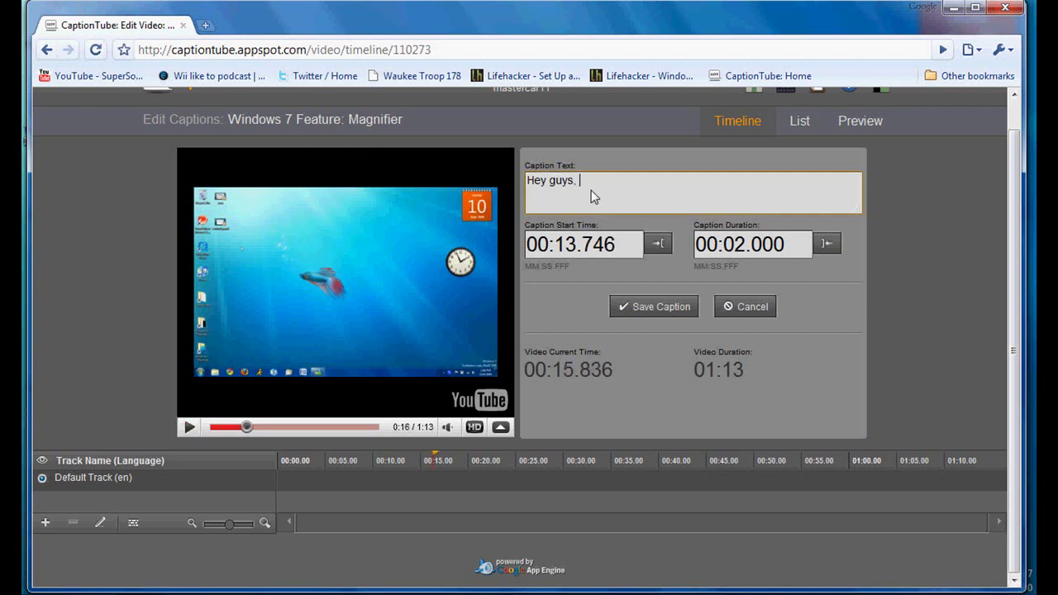
text(SuperSonicPwns here.)
click(827, 243)
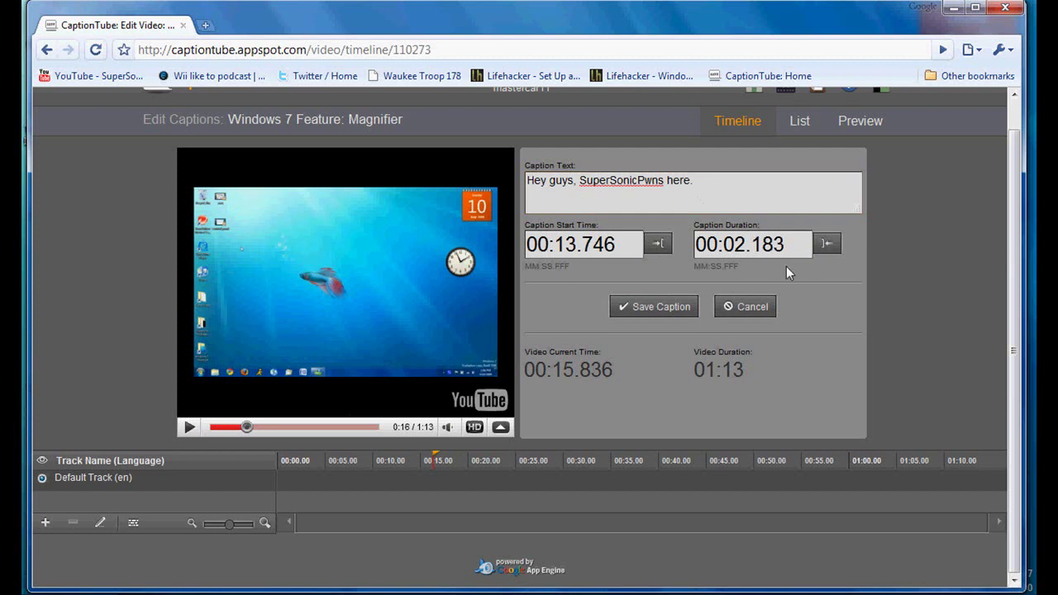
click(665, 306)
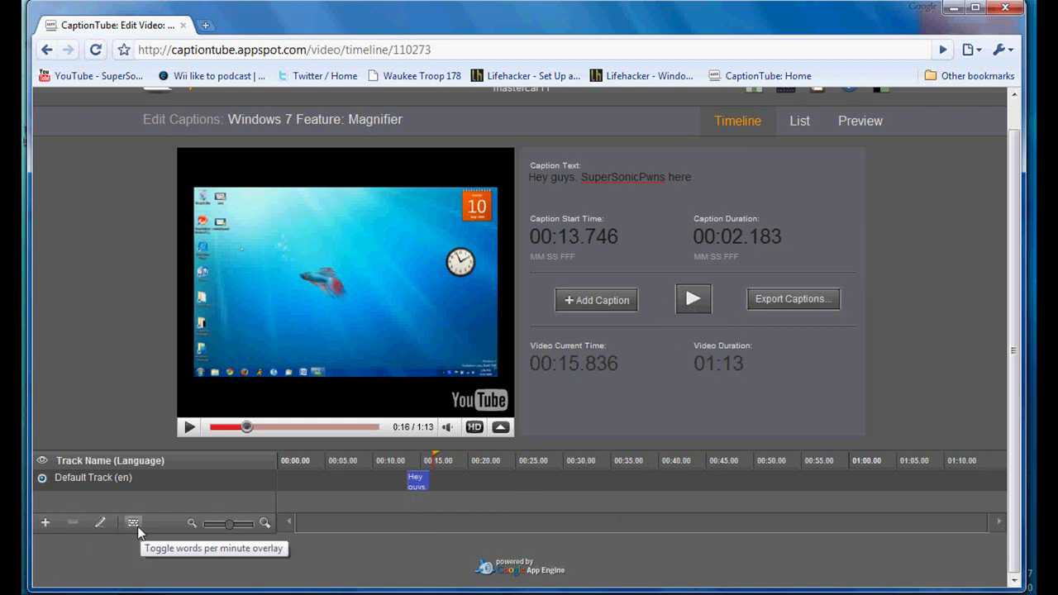
click(243, 523)
click(229, 525)
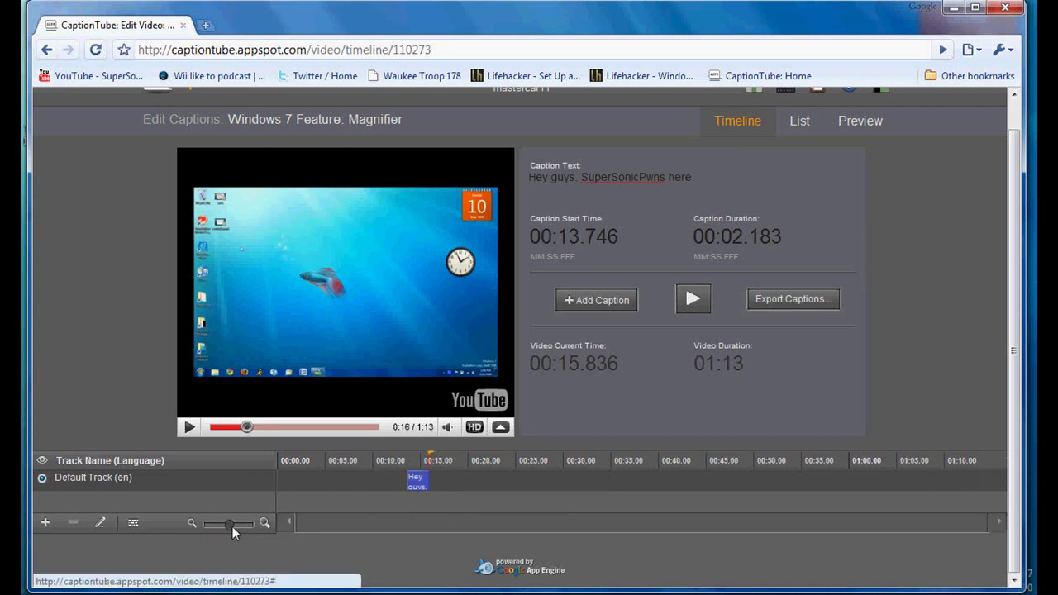
drag(232, 526, 229, 527)
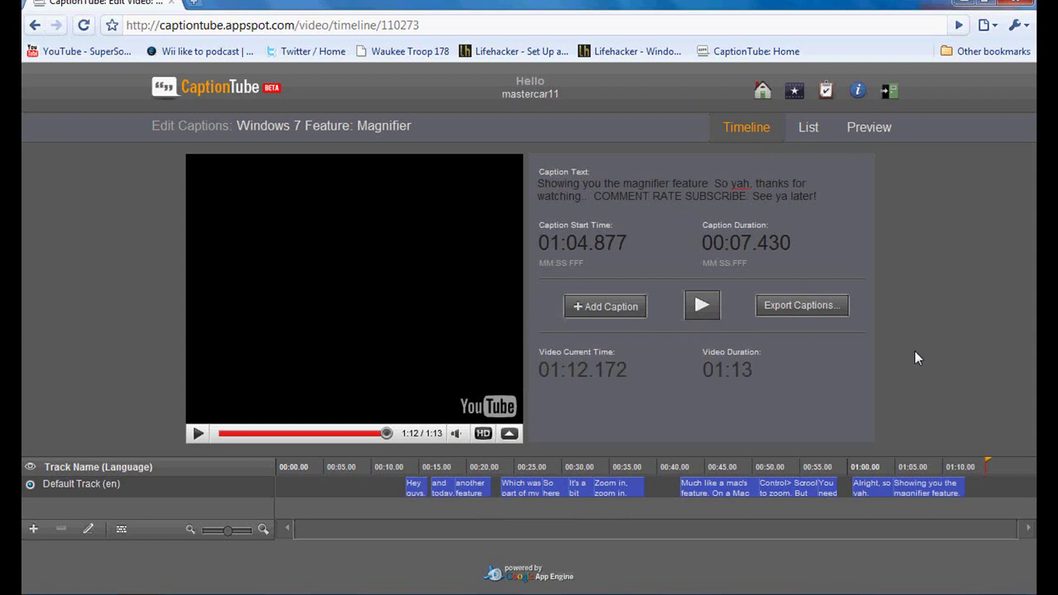
Step: Open the export options for the default track and review the copy-and-paste caption text in SubRip format
click(787, 303)
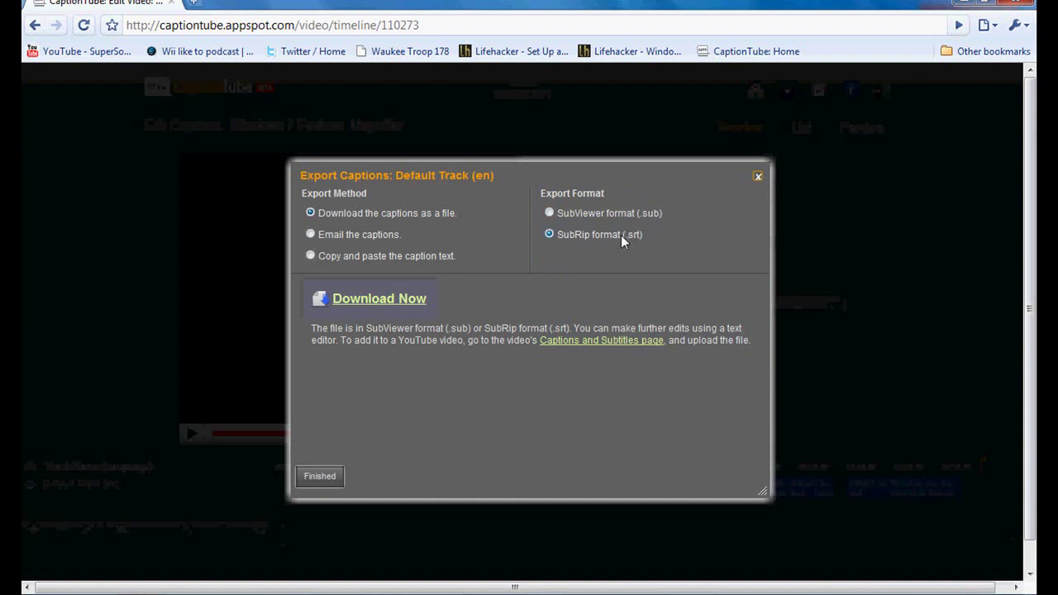
click(362, 232)
click(354, 255)
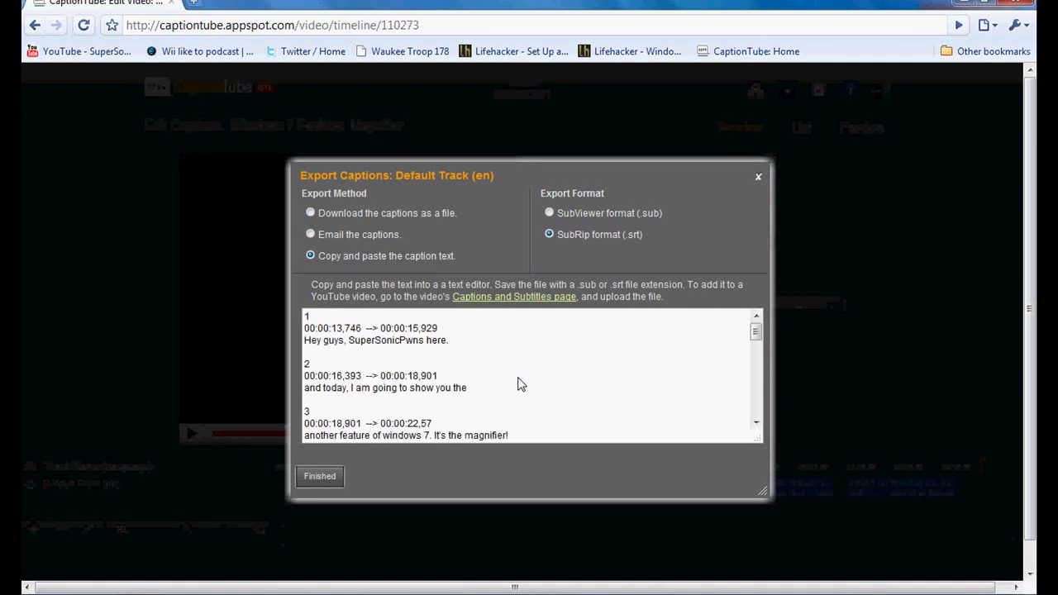
scroll(526, 385, down, 10)
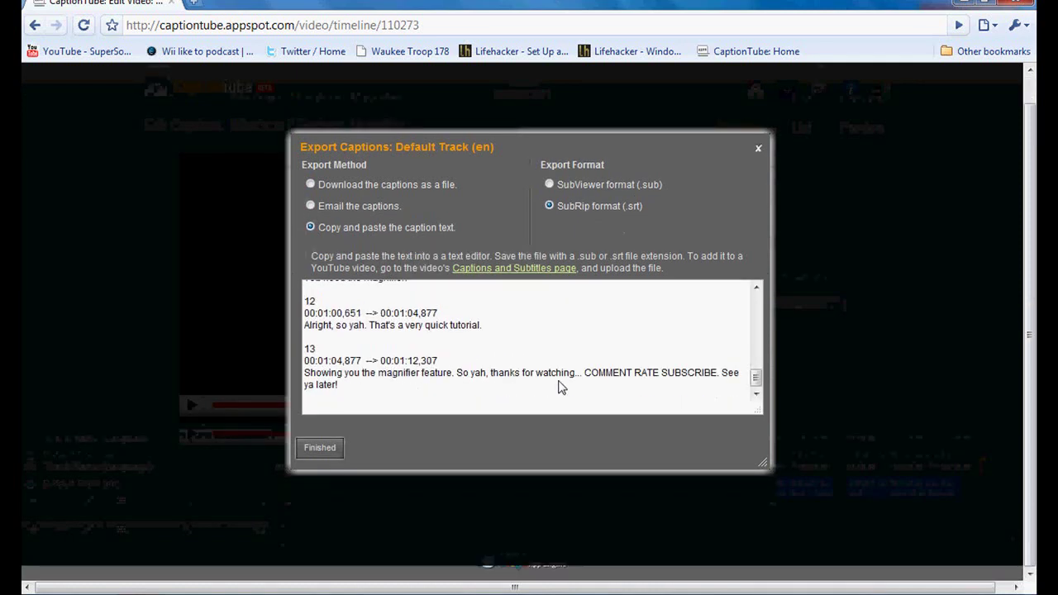
scroll(558, 388, up, 12)
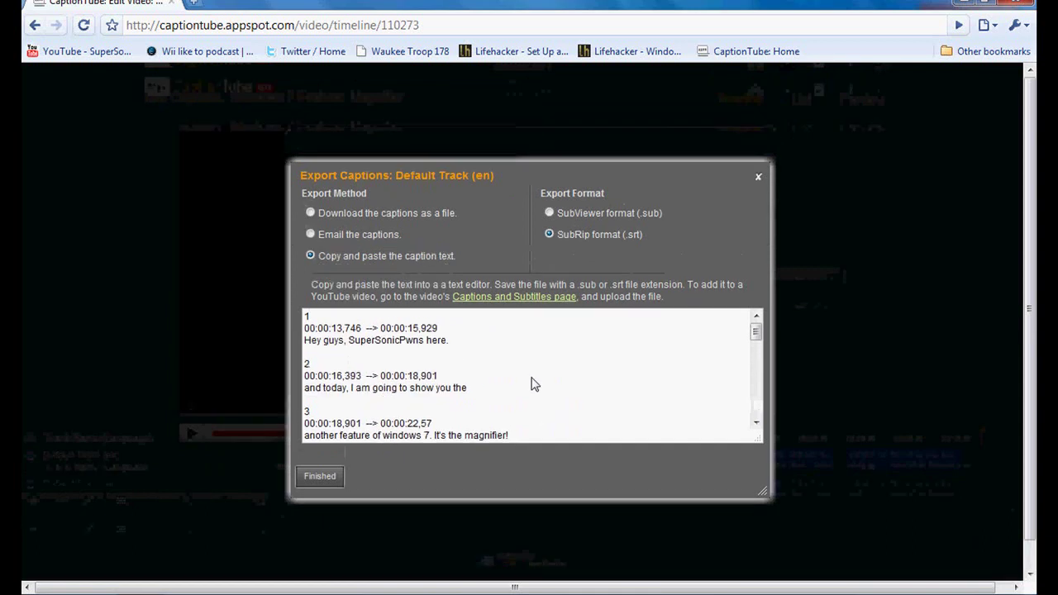
scroll(533, 384, down, 10)
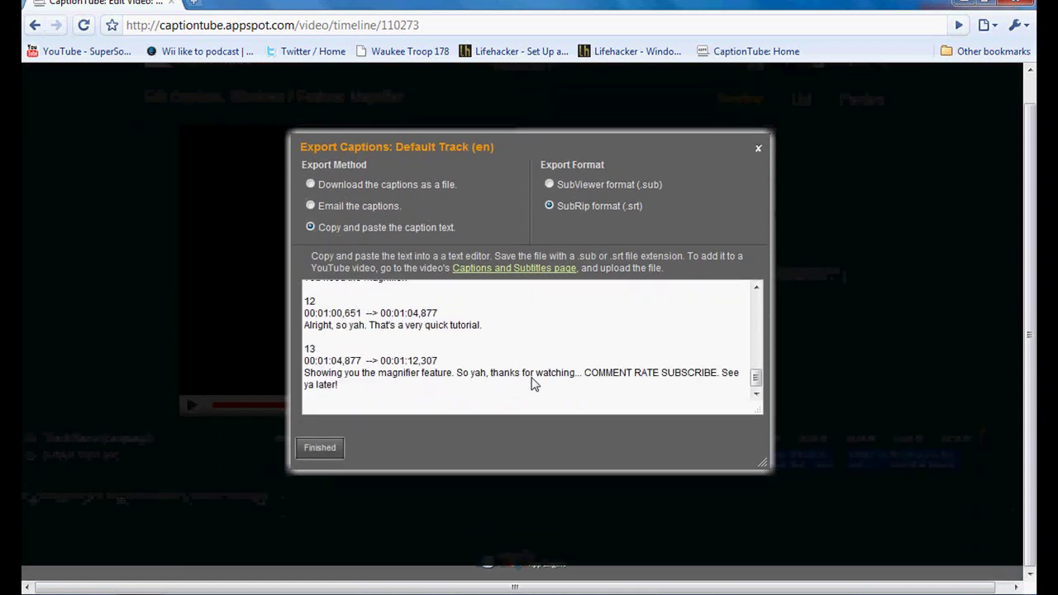
scroll(534, 384, up, 5)
scroll(533, 385, up, 5)
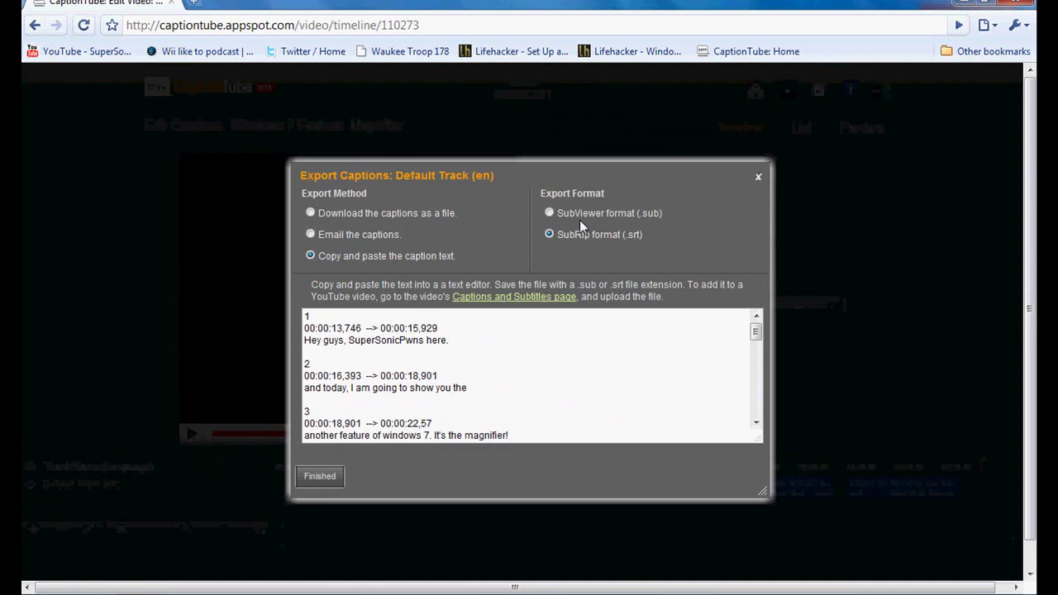
Step: Download the default track's captions as a file in SubViewer format (.sub)
click(374, 213)
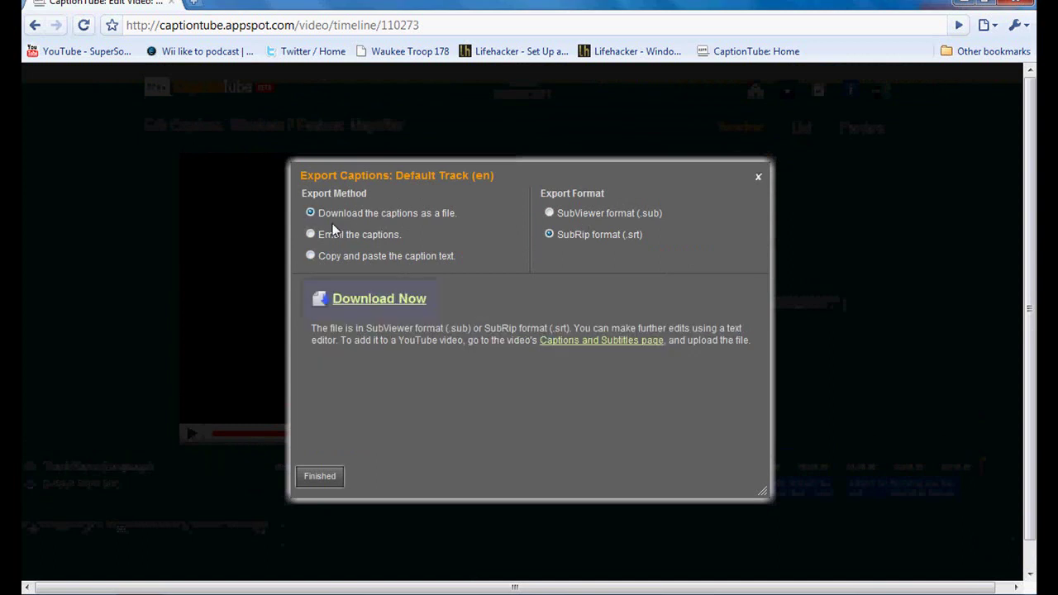
click(616, 216)
click(365, 299)
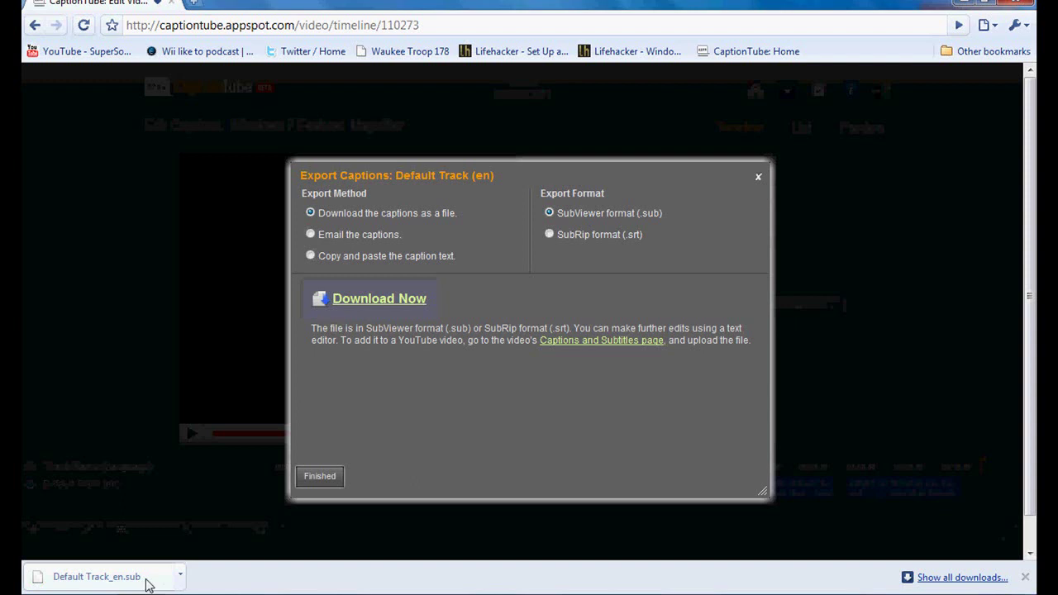
Step: Show the downloaded Default Track_en.sub file in its folder
click(153, 580)
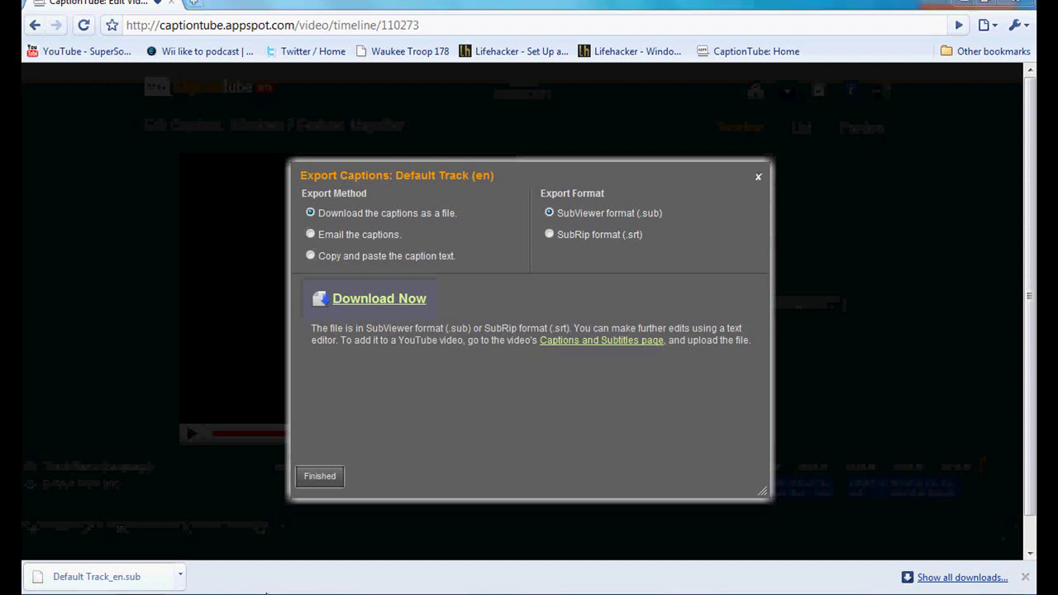
click(650, 374)
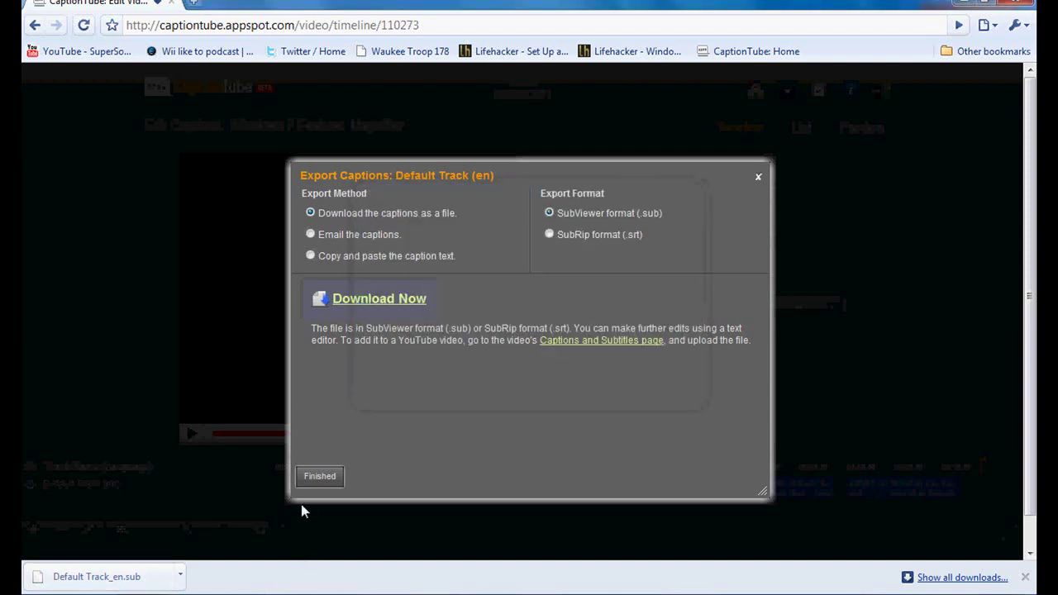
click(181, 576)
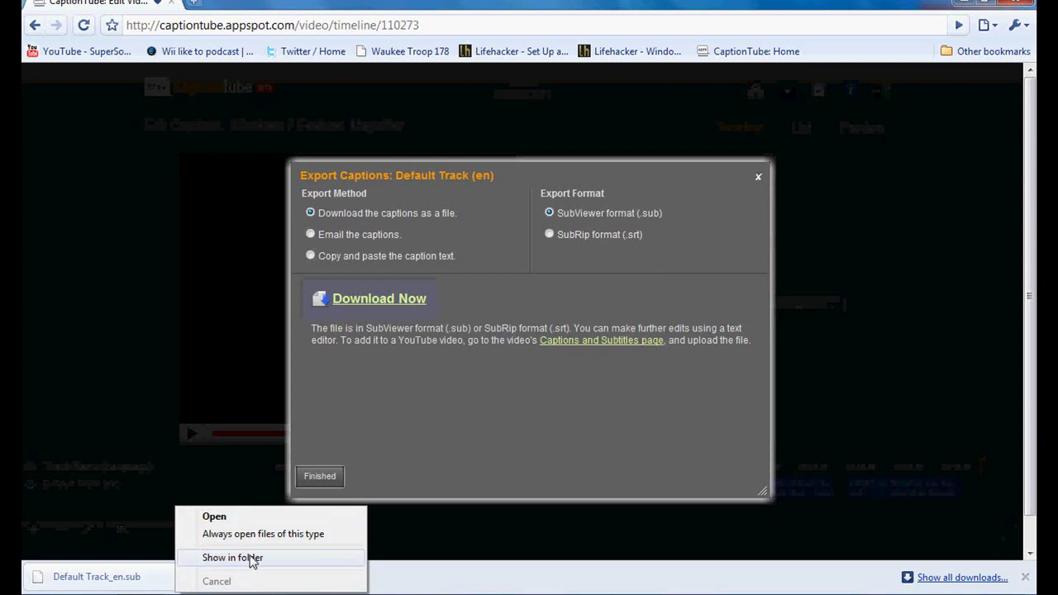
click(250, 557)
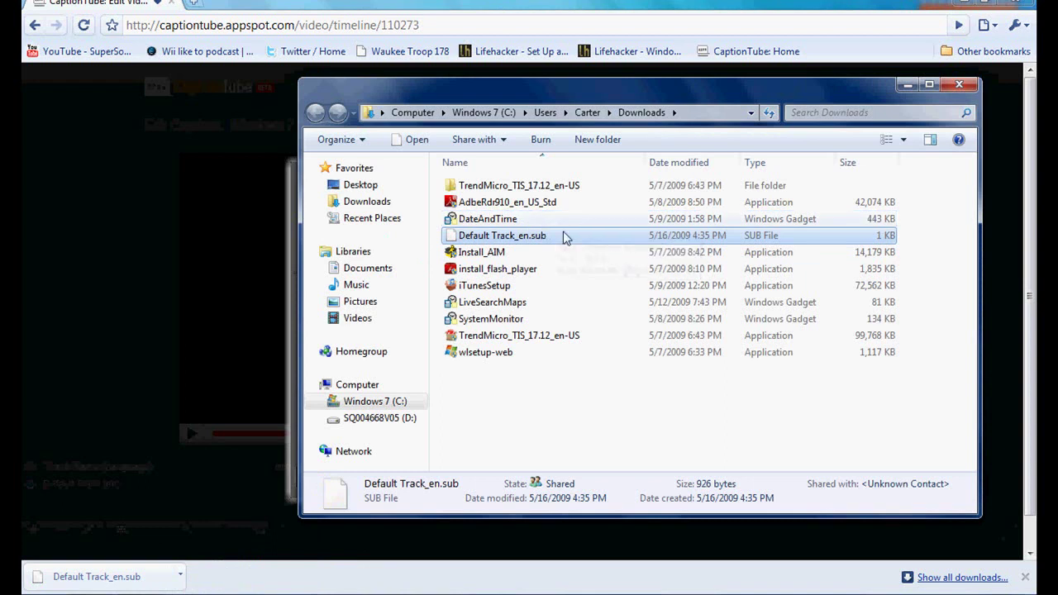
Step: Rename Default Track_en.sub in the Downloads folder to "Magnifier Captions.sub"
right_click(567, 240)
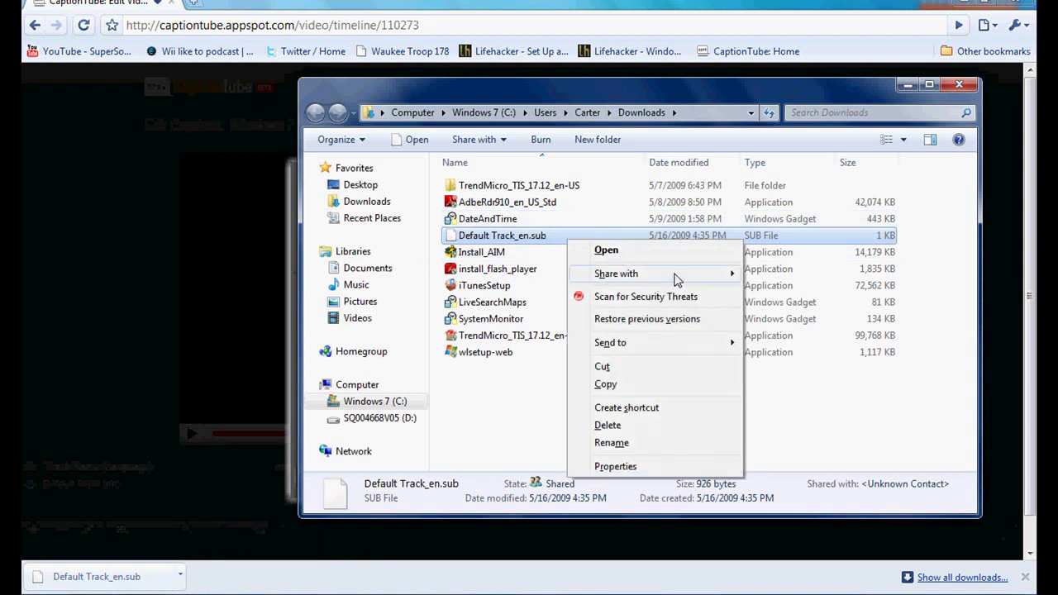
click(528, 245)
click(527, 240)
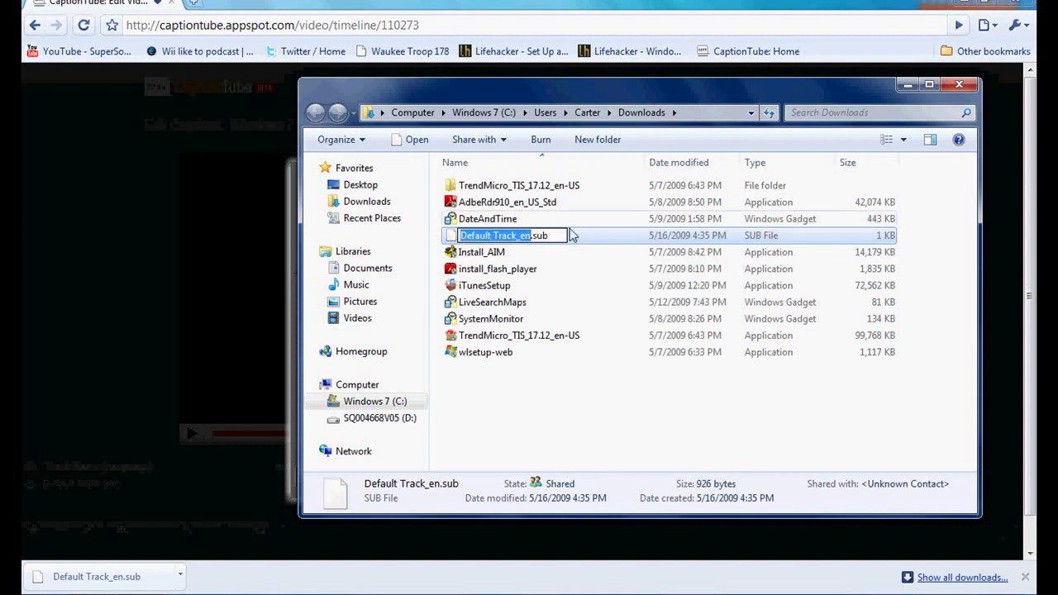
click(599, 243)
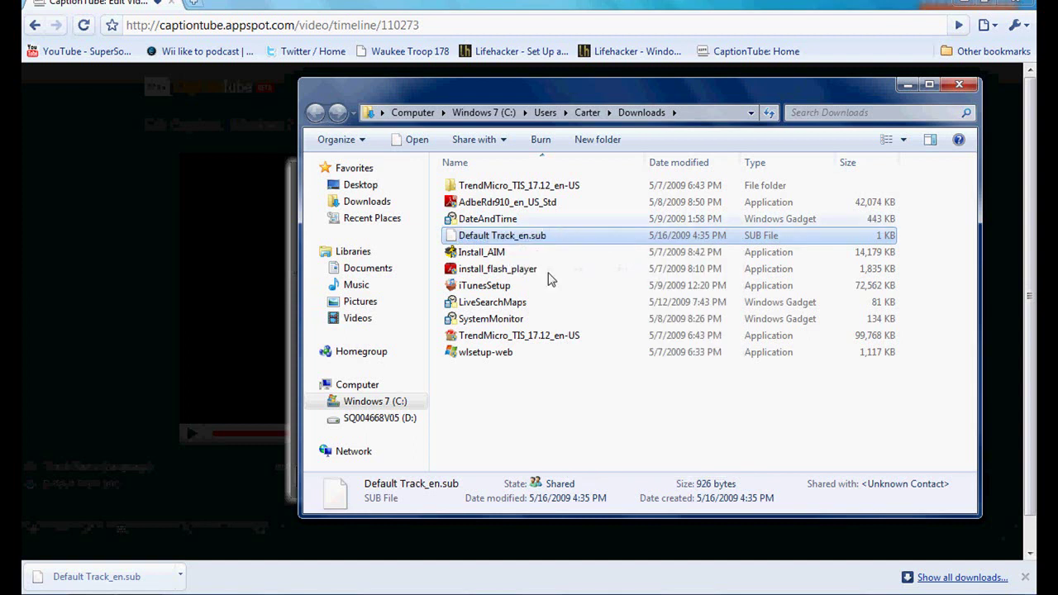
right_click(507, 236)
click(567, 439)
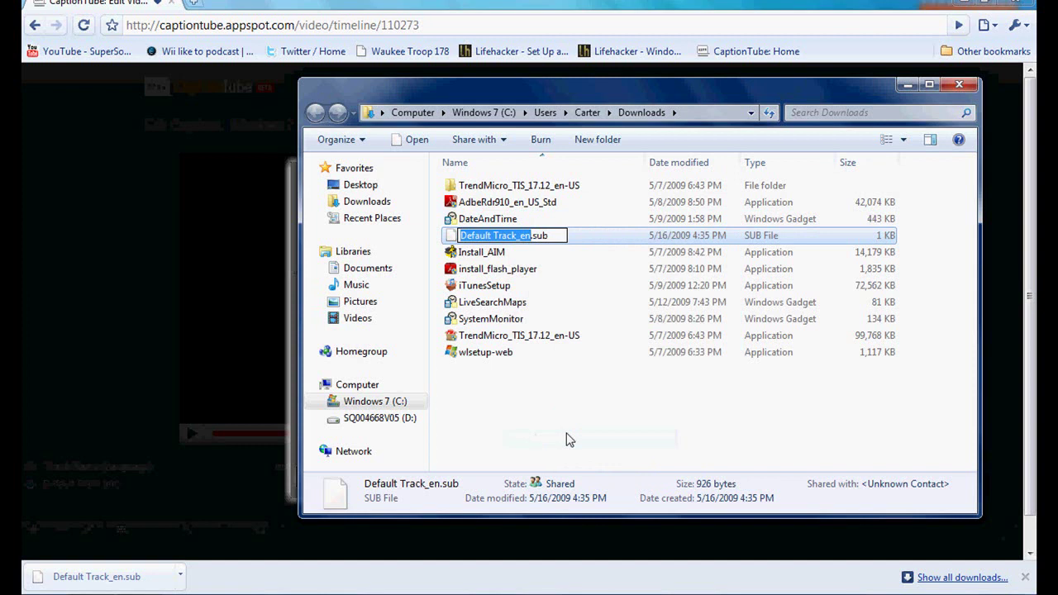
text(Magnifier)
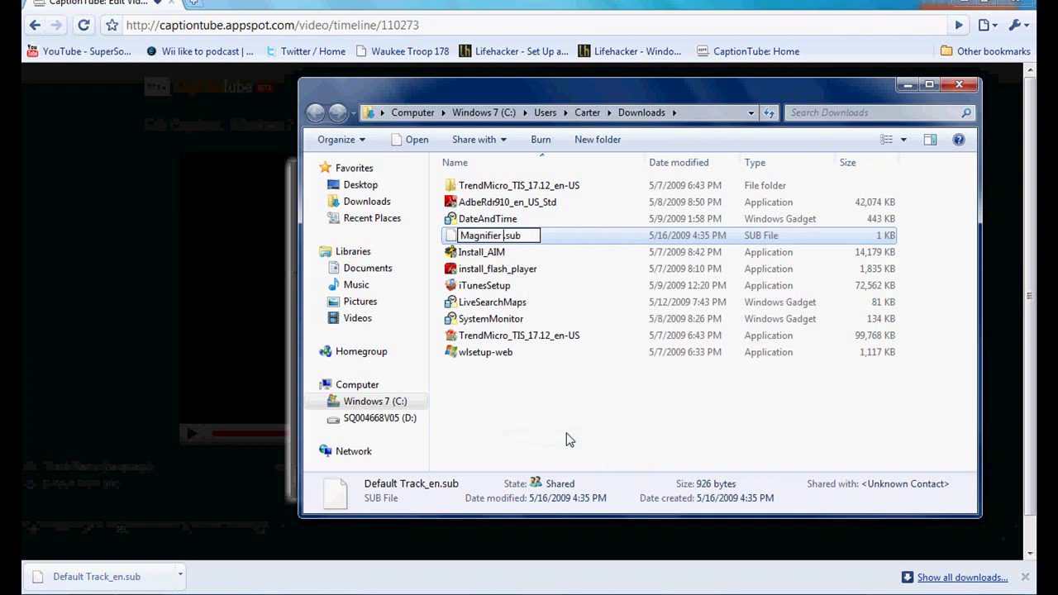
text( Captions)
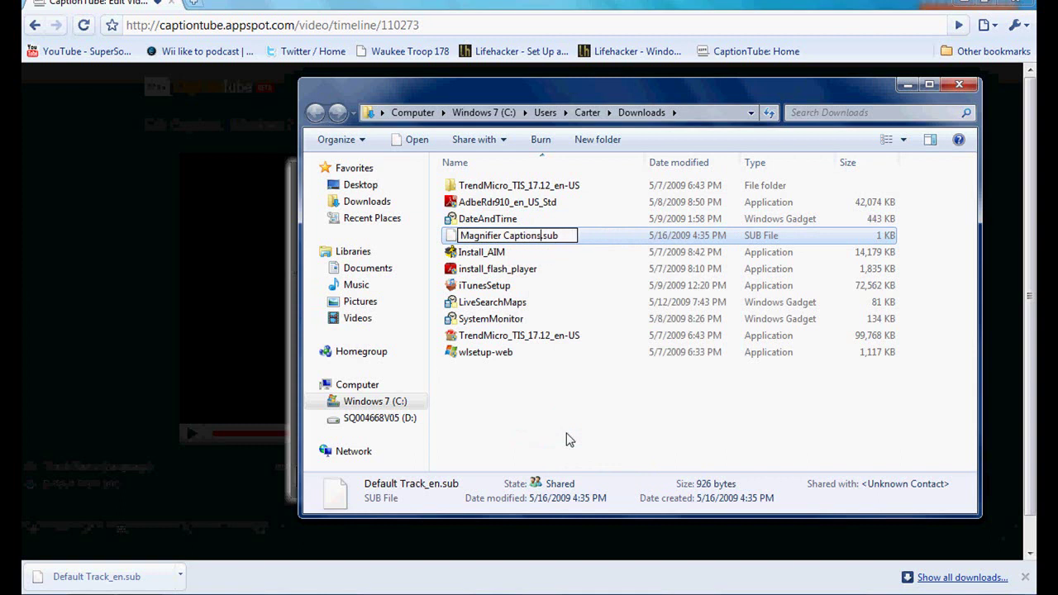
key(Return)
Step: Move Magnifier Captions.sub from Downloads to the desktop, then return to CaptionTube and finish the caption export
drag(566, 298, 245, 273)
key(super+Home)
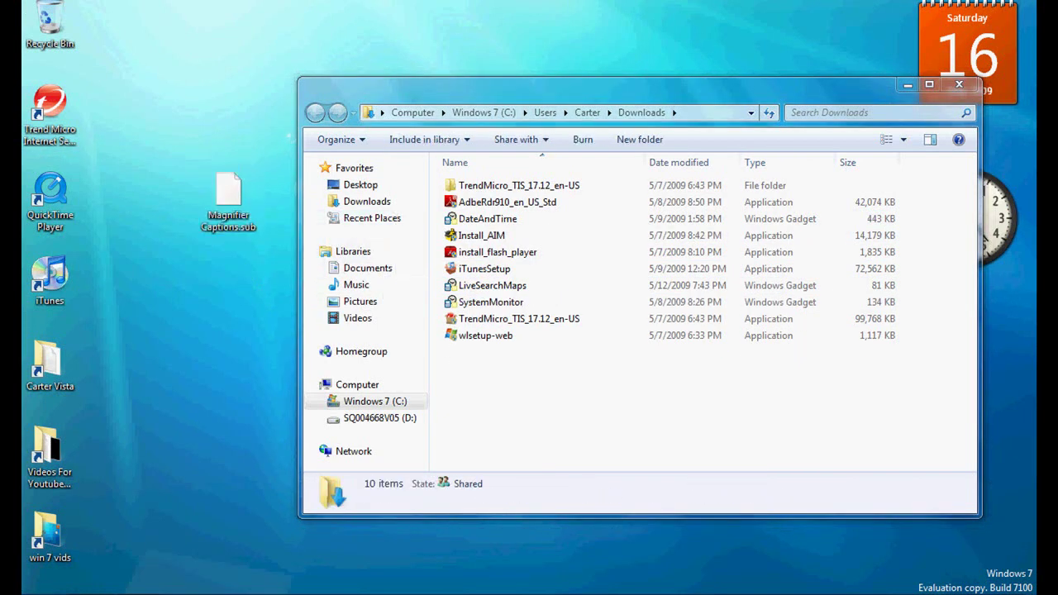
key(alt+Tab)
click(315, 477)
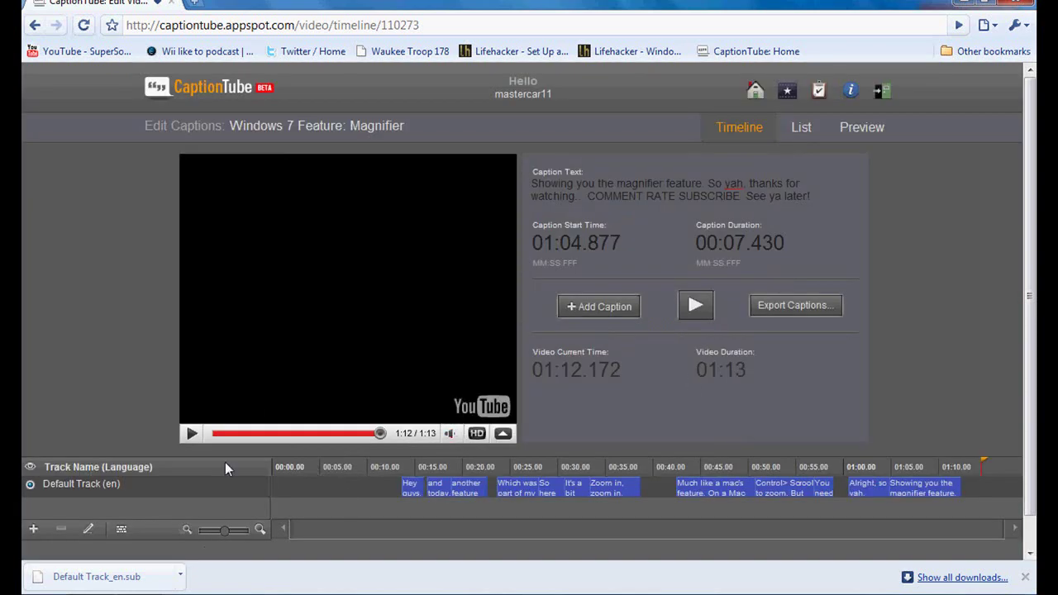
Step: Review all the Magnifier video's captions with their start times and durations in the list view
click(806, 129)
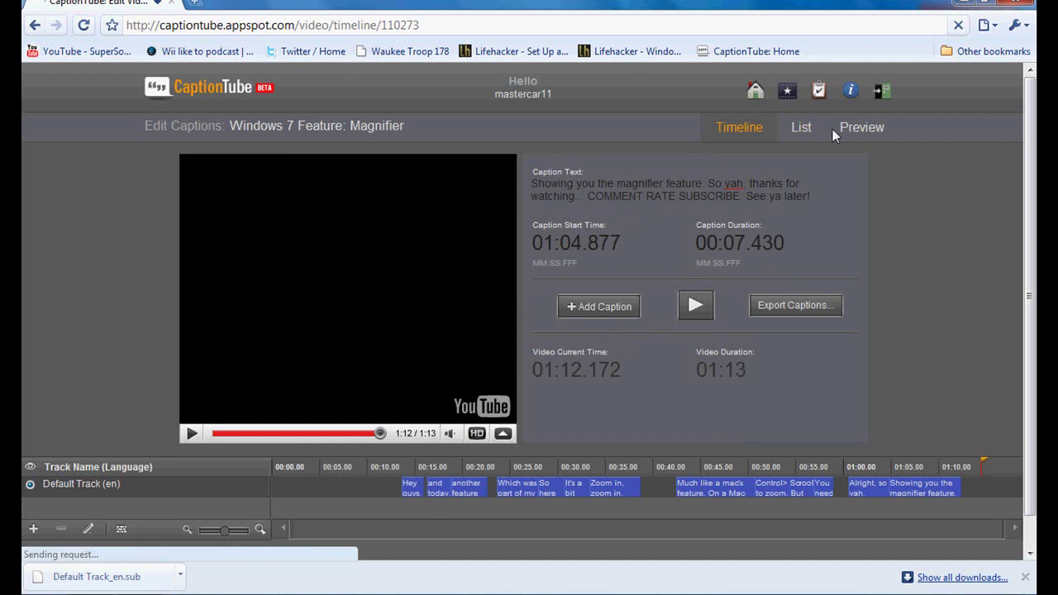
scroll(953, 235, down, 3)
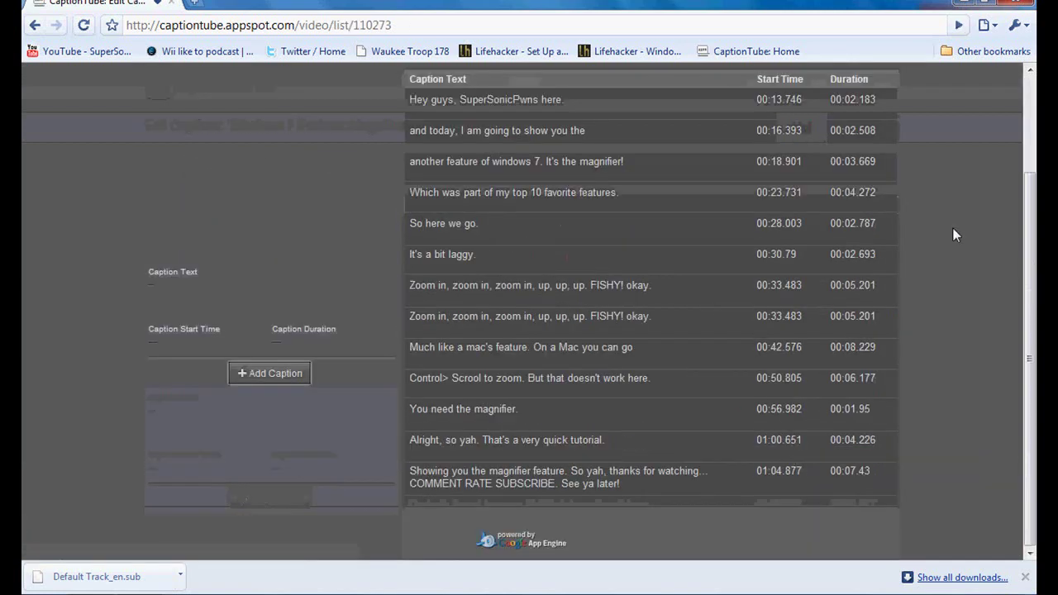
scroll(953, 236, up, 3)
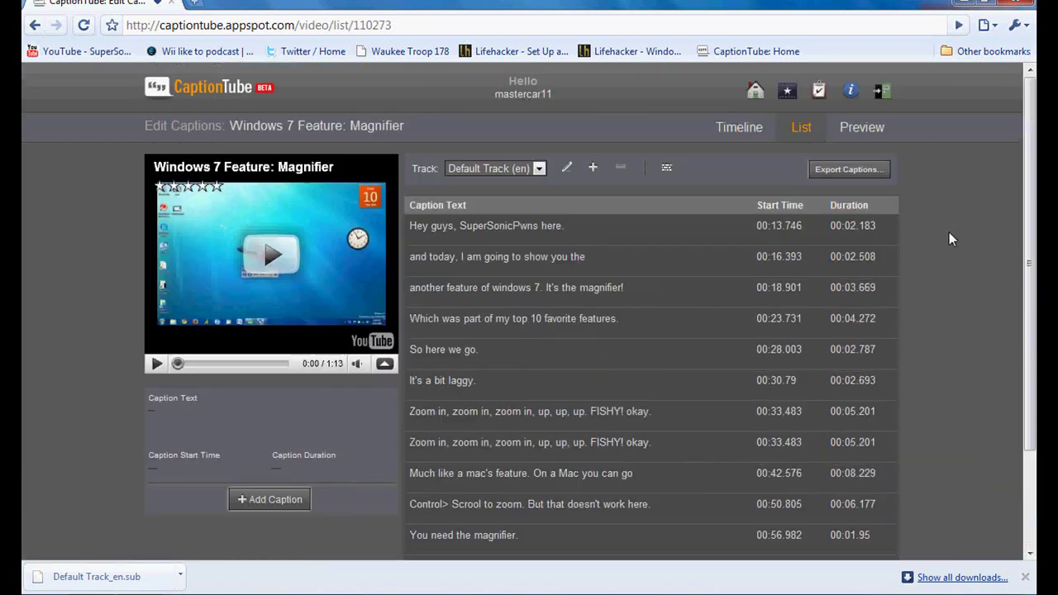
scroll(949, 236, down, 3)
scroll(945, 238, up, 3)
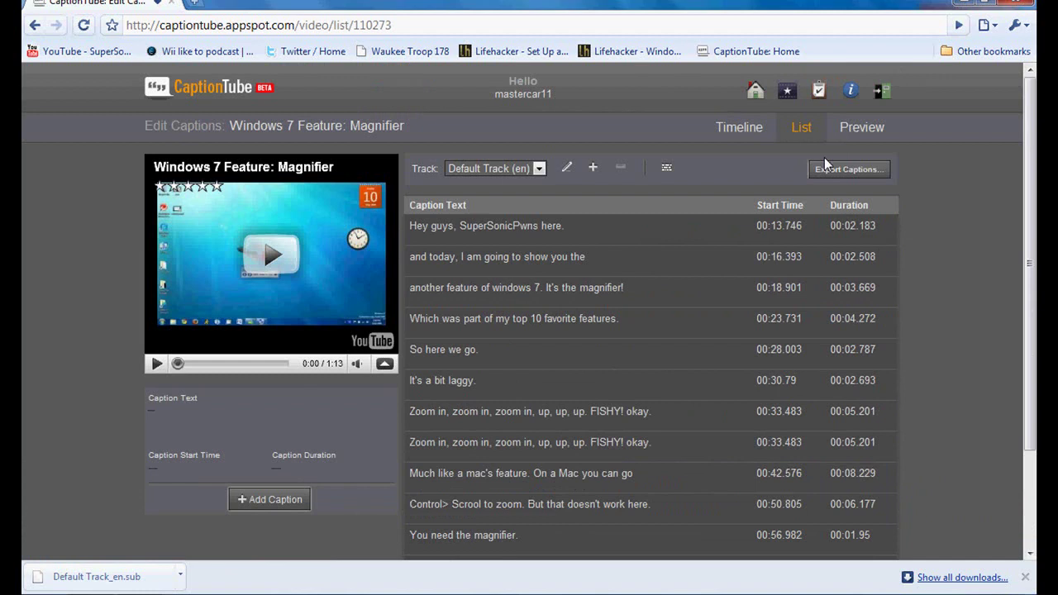
Step: Open the caption preview of the Magnifier video and play it
click(873, 128)
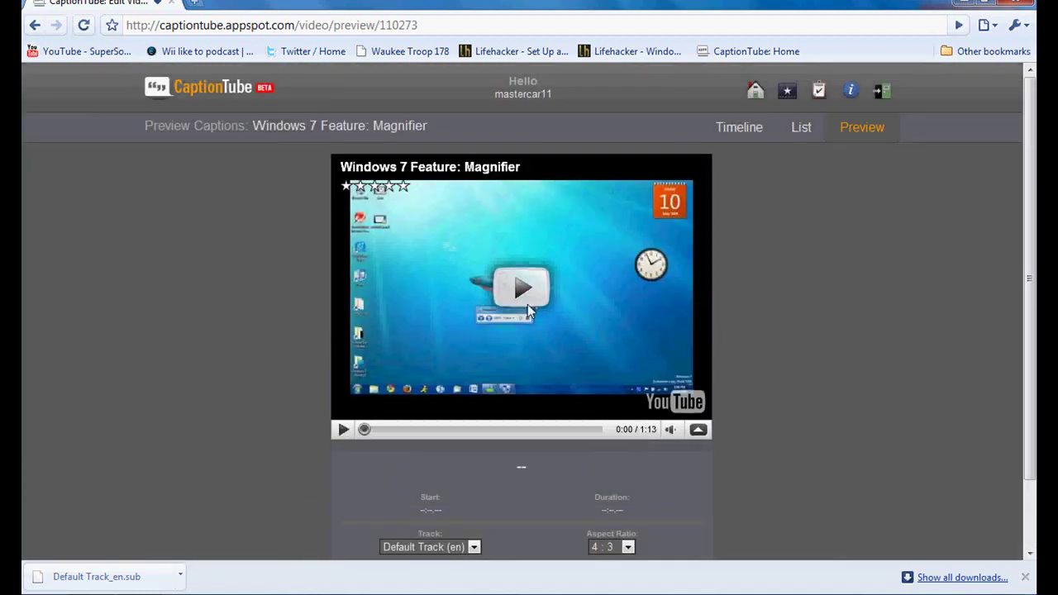
click(526, 304)
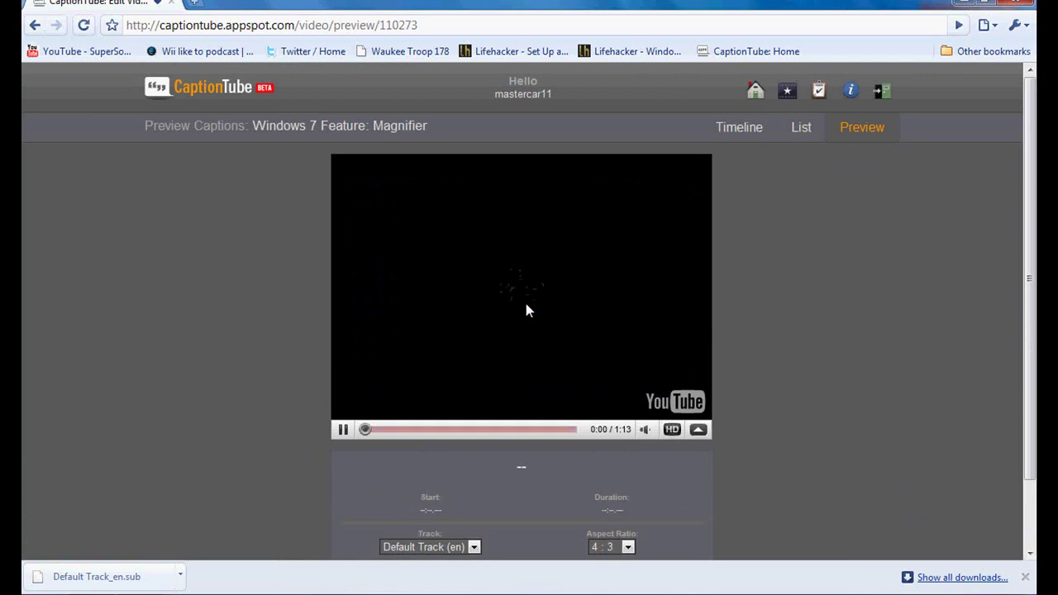
mouse_move(704, 422)
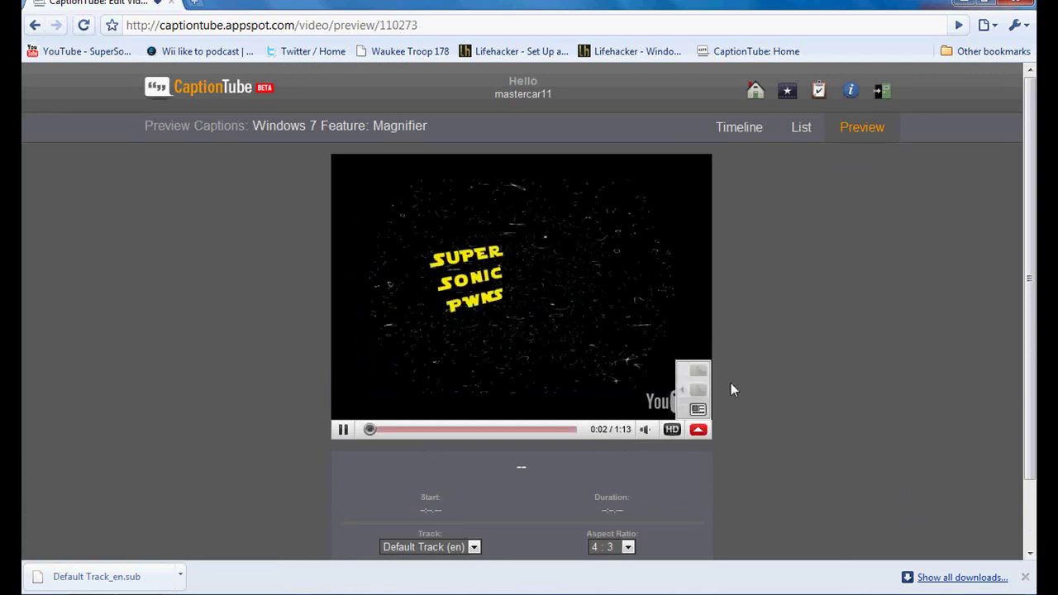
Step: Pause the caption preview, return to the Magnifier video's caption timeline and sign out of CaptionTube
click(344, 431)
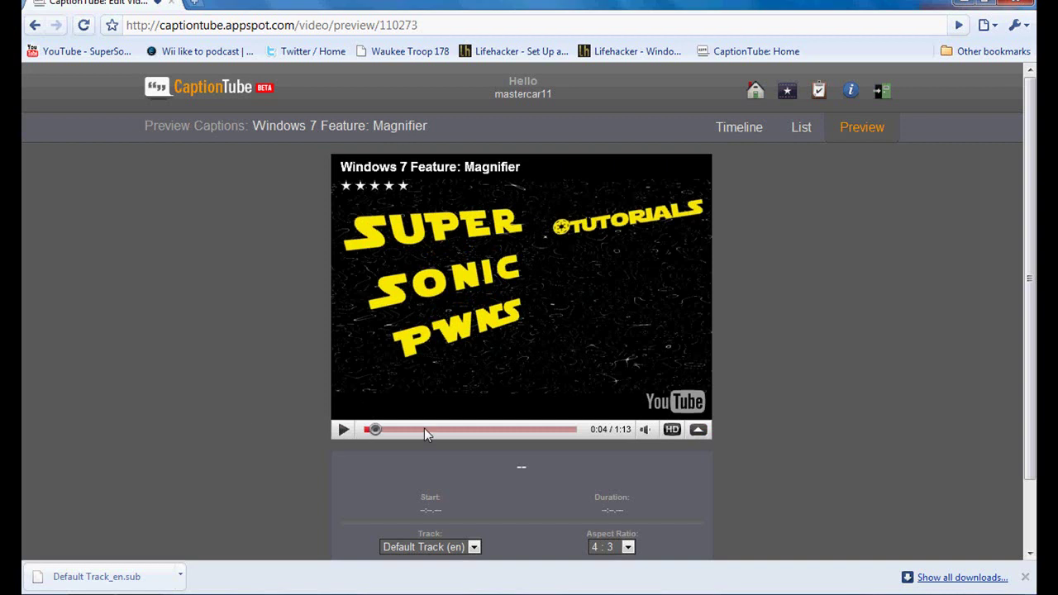
scroll(653, 432, down, 1)
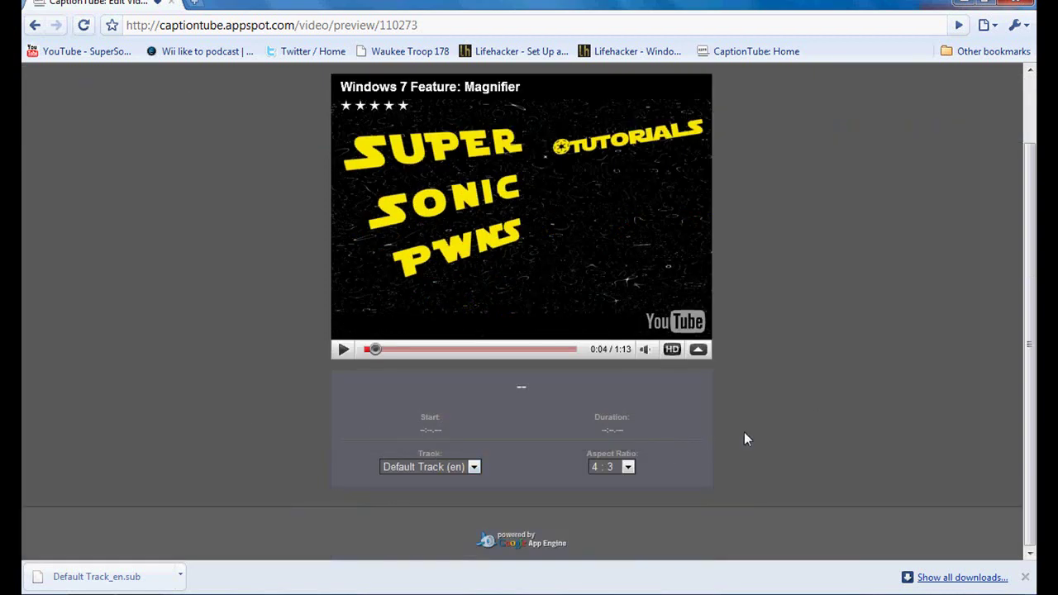
scroll(813, 397, up, 1)
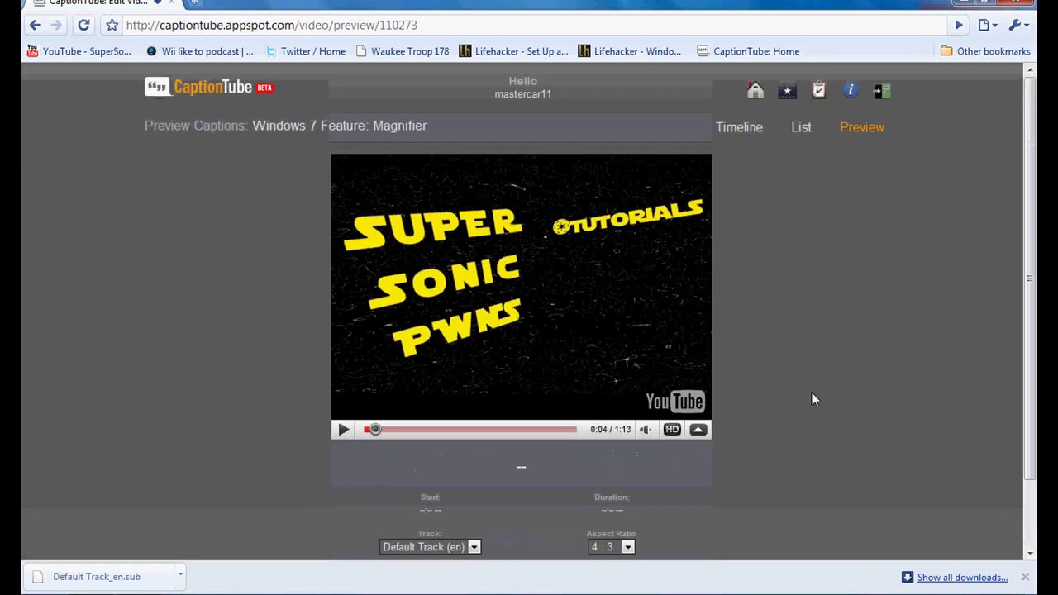
click(730, 132)
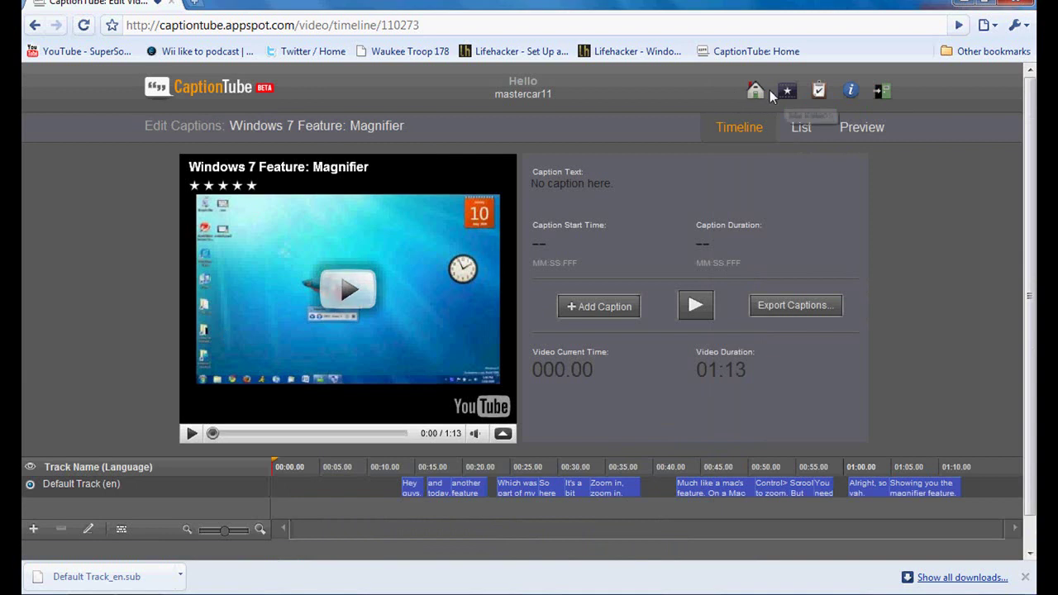
click(882, 92)
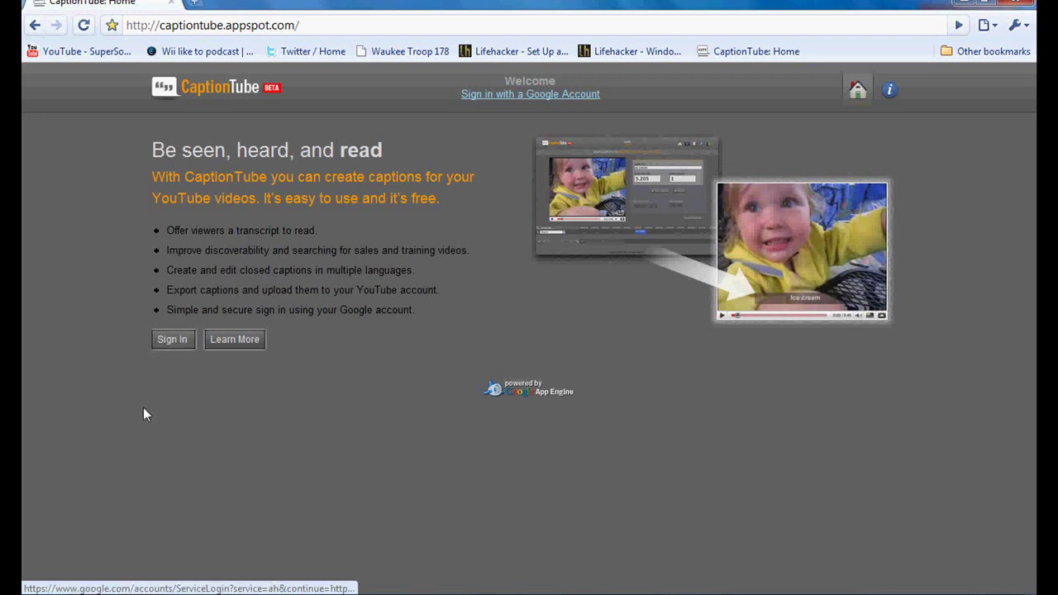
Step: Minimize the browser, close the Downloads folder window on the desktop and return to the browser
click(137, 592)
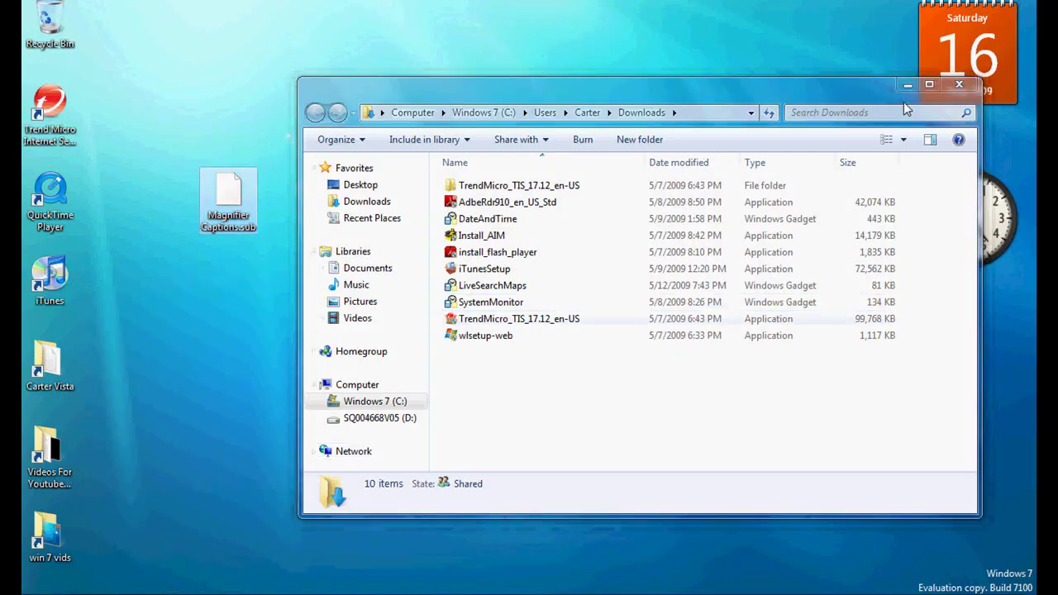
click(959, 85)
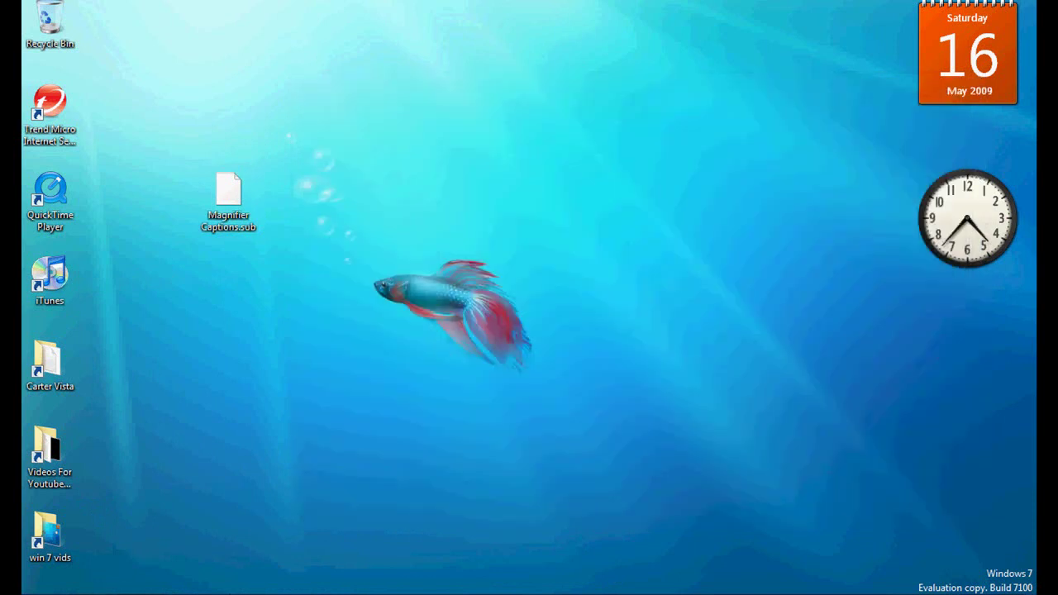
click(137, 592)
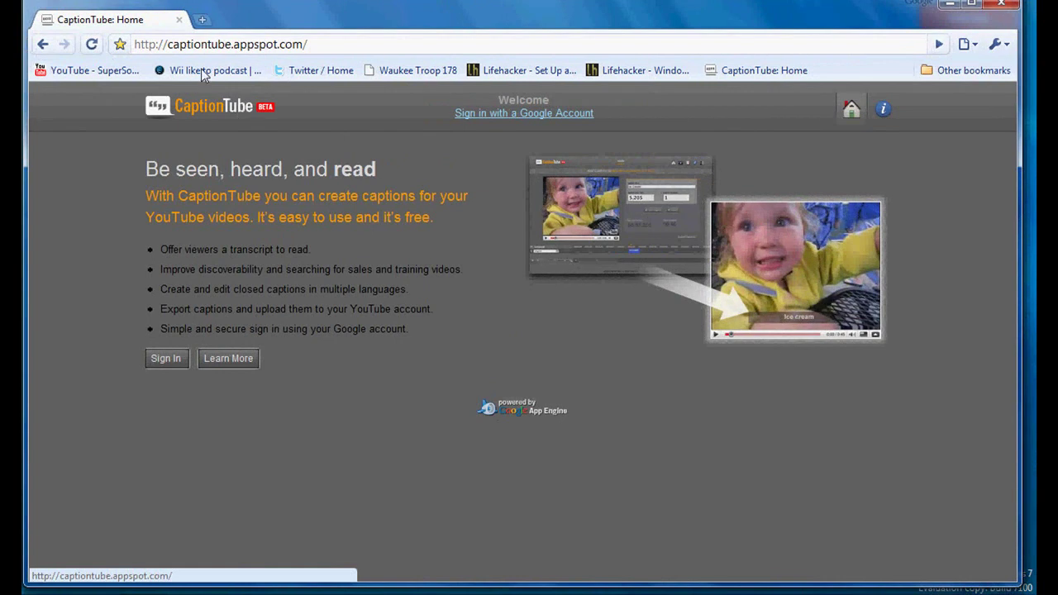
Step: Open the bookmarked YouTube page and sign in with the saved account credentials
click(105, 75)
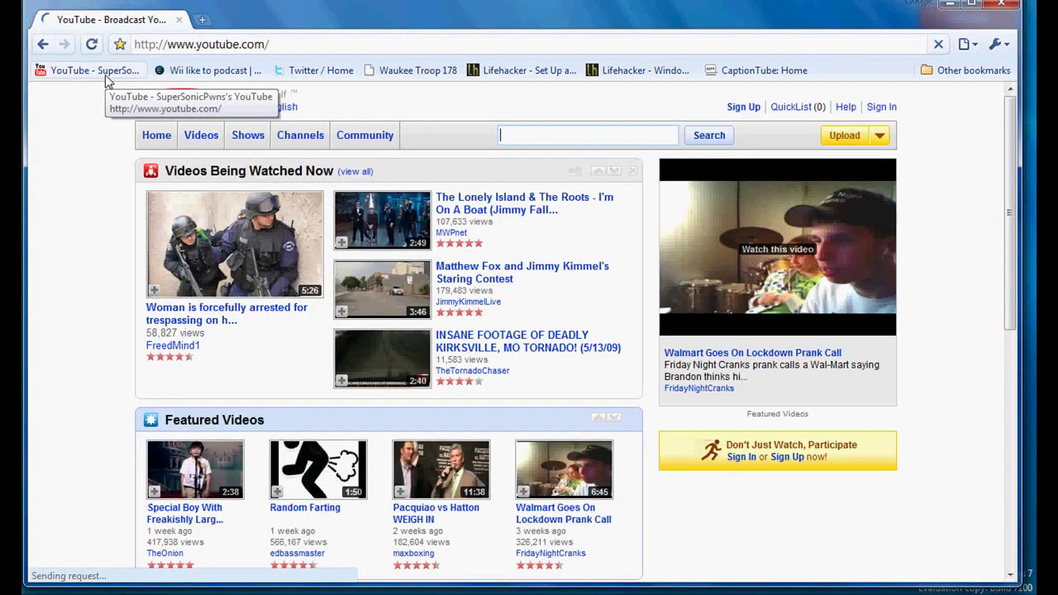
click(881, 107)
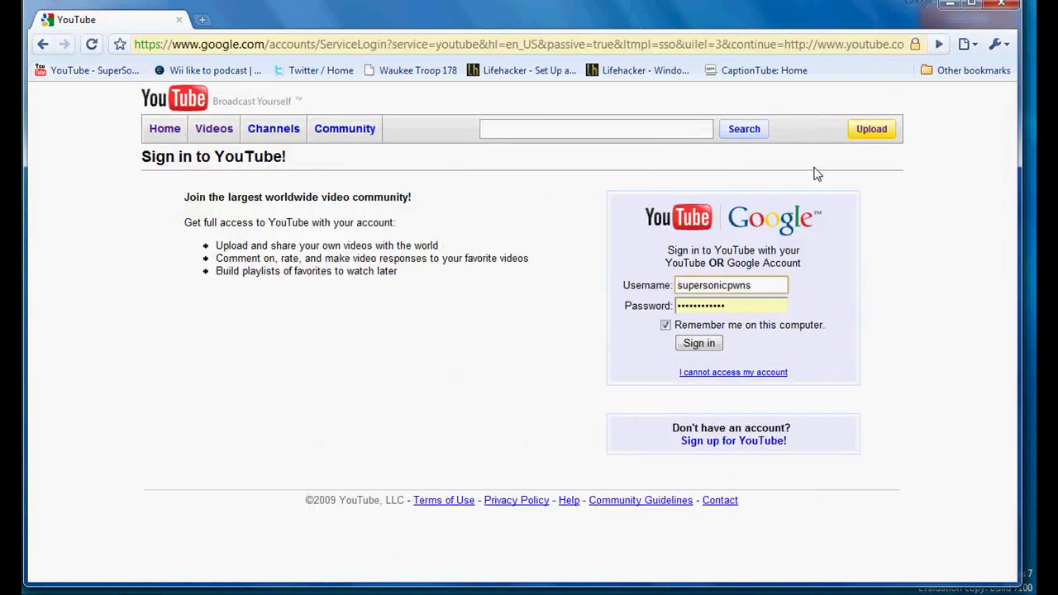
click(705, 344)
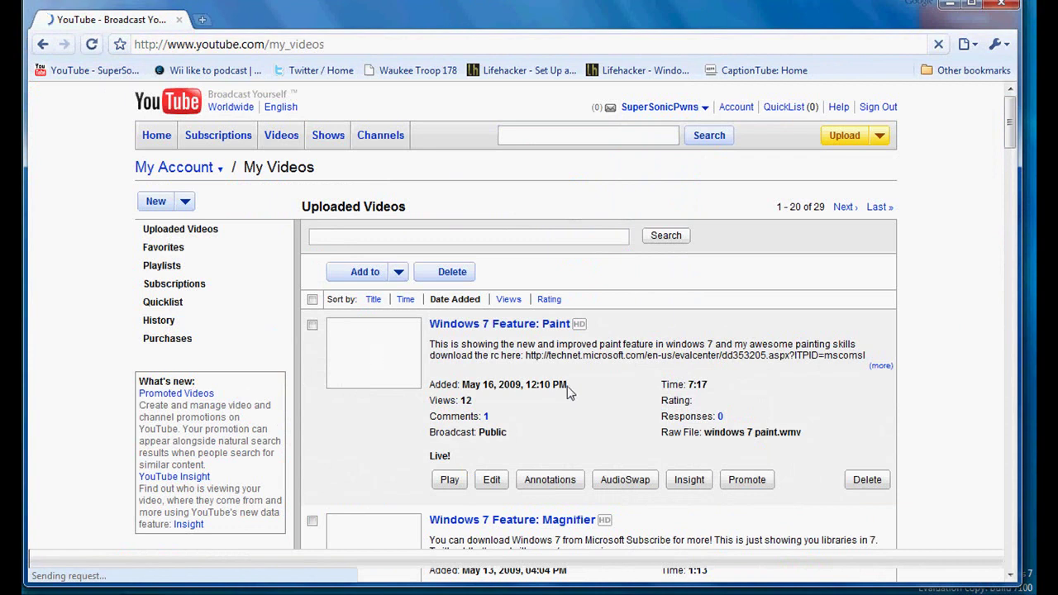
Step: Open "Windows 7 Feature: Magnifier" for editing from the uploaded videos and go to its Captions and Subtitles page
scroll(564, 381, down, 3)
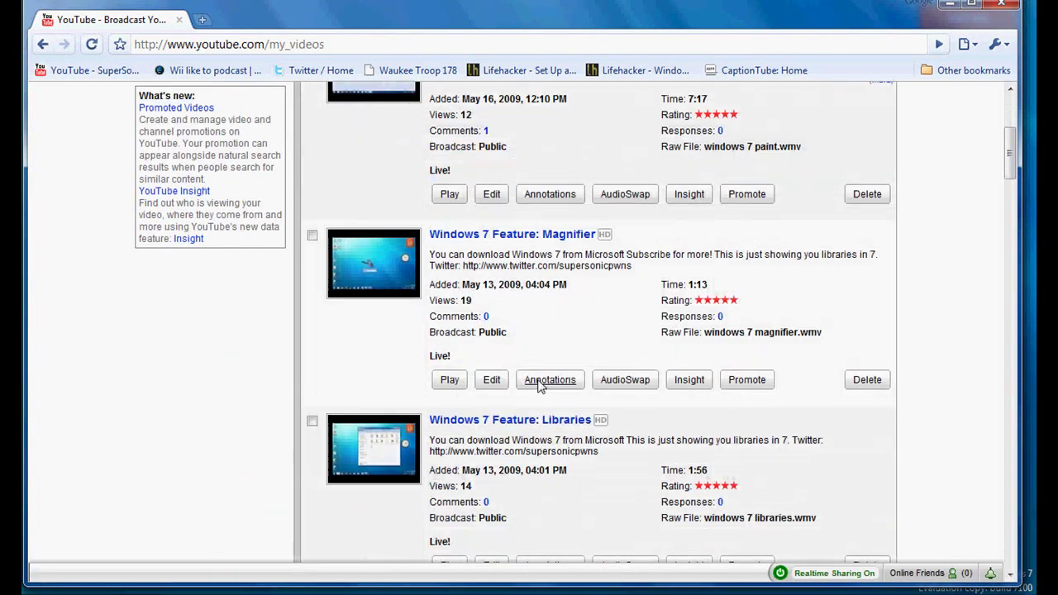
click(492, 380)
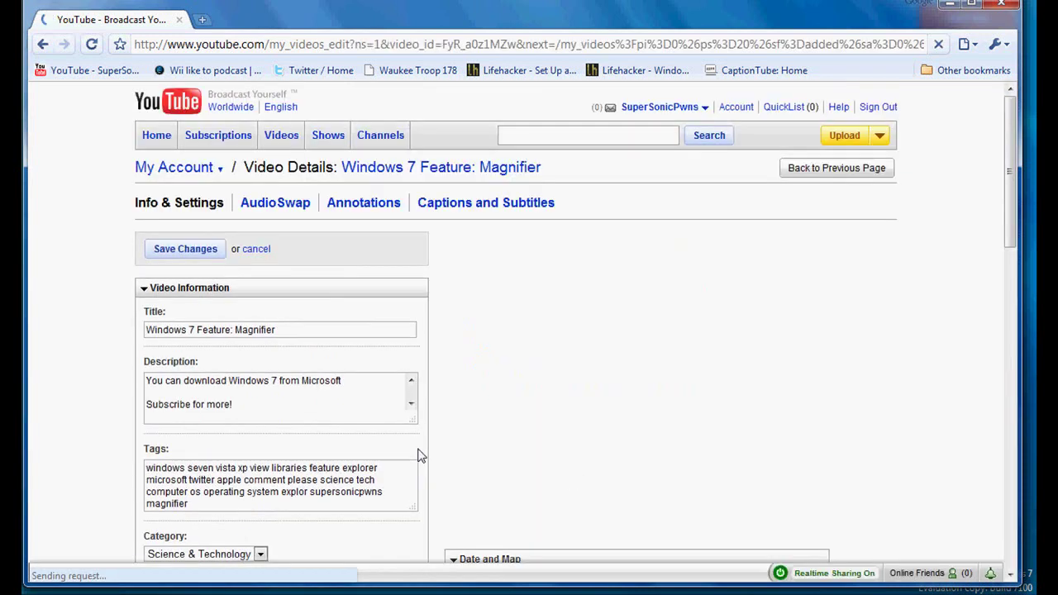
scroll(277, 384, down, 2)
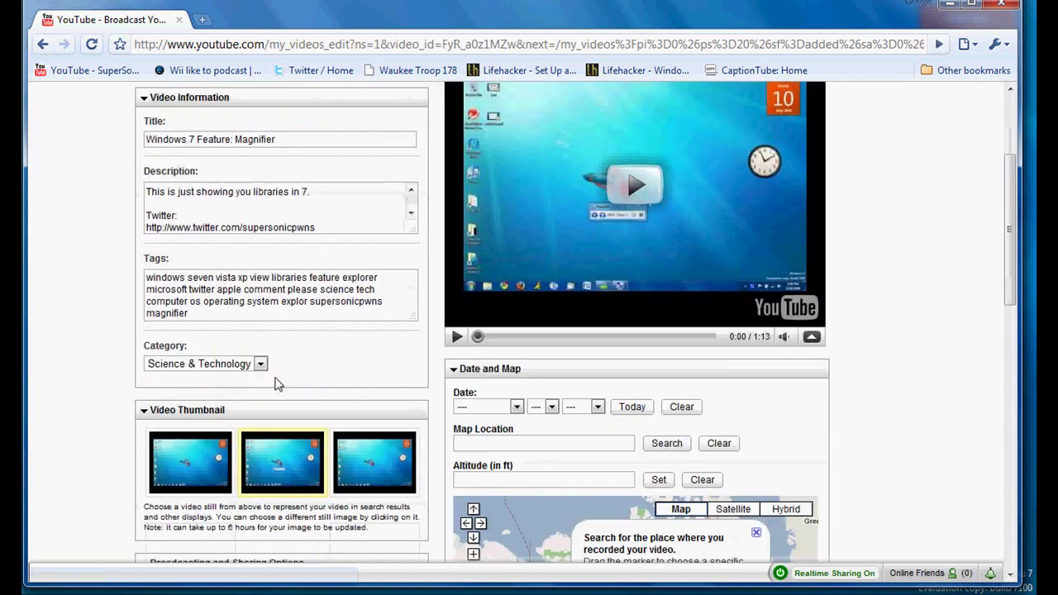
scroll(277, 384, down, 4)
scroll(277, 385, down, 3)
scroll(277, 384, down, 2)
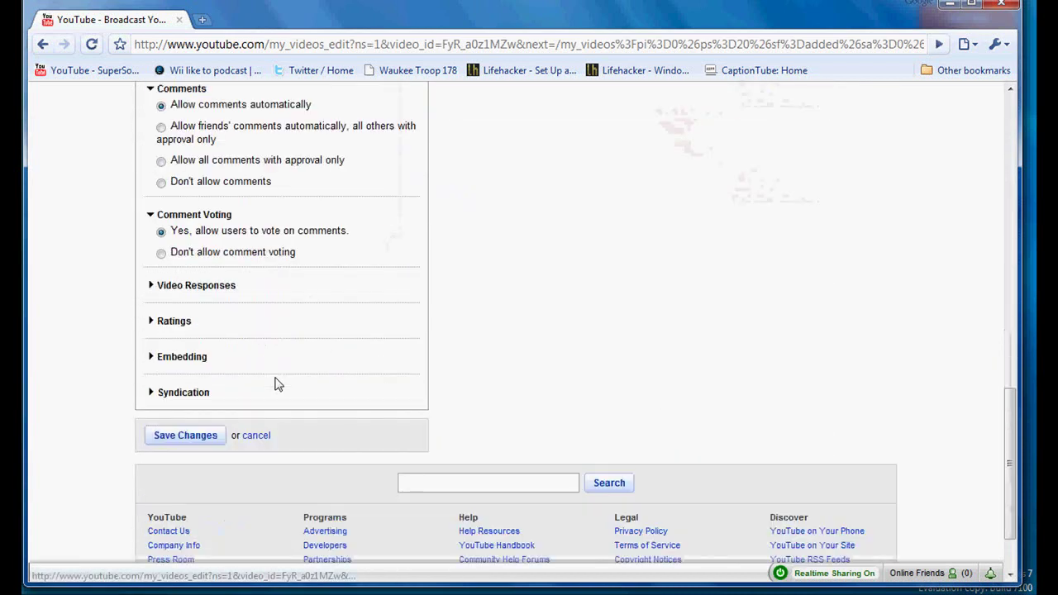
scroll(277, 384, up, 9)
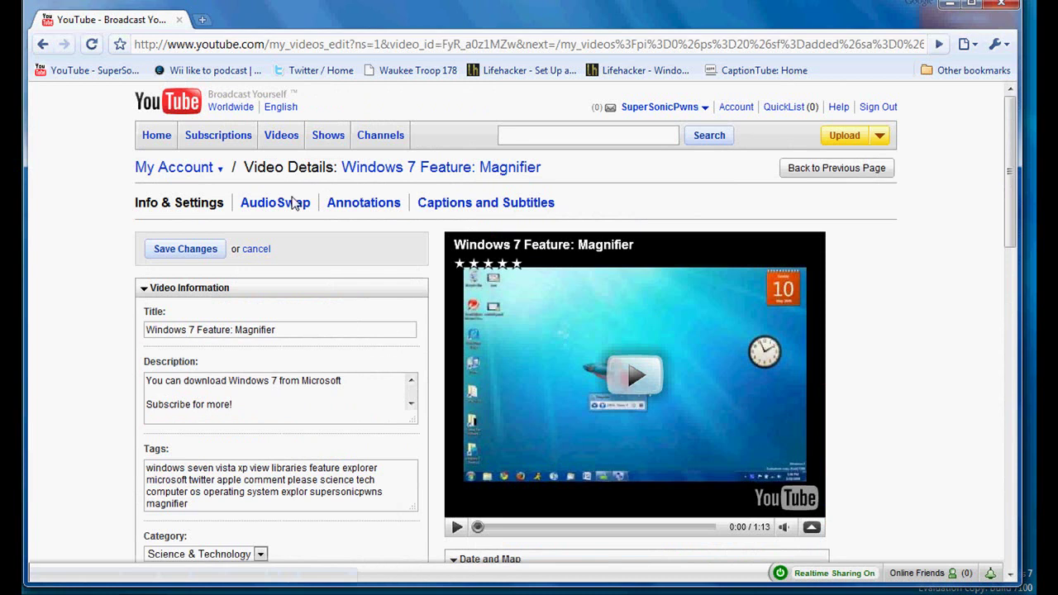
click(453, 207)
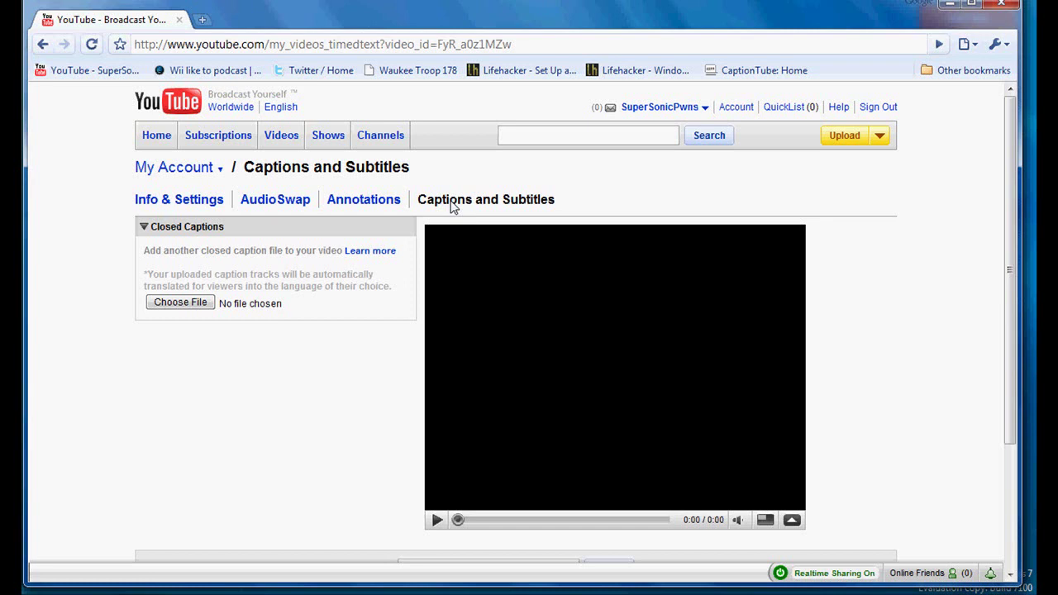
click(437, 519)
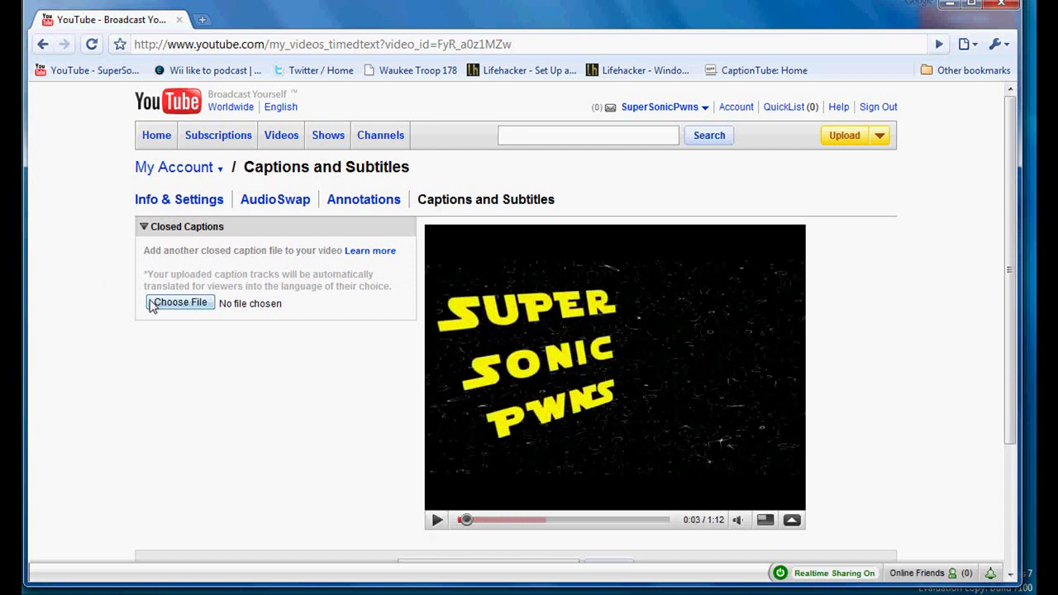
click(179, 303)
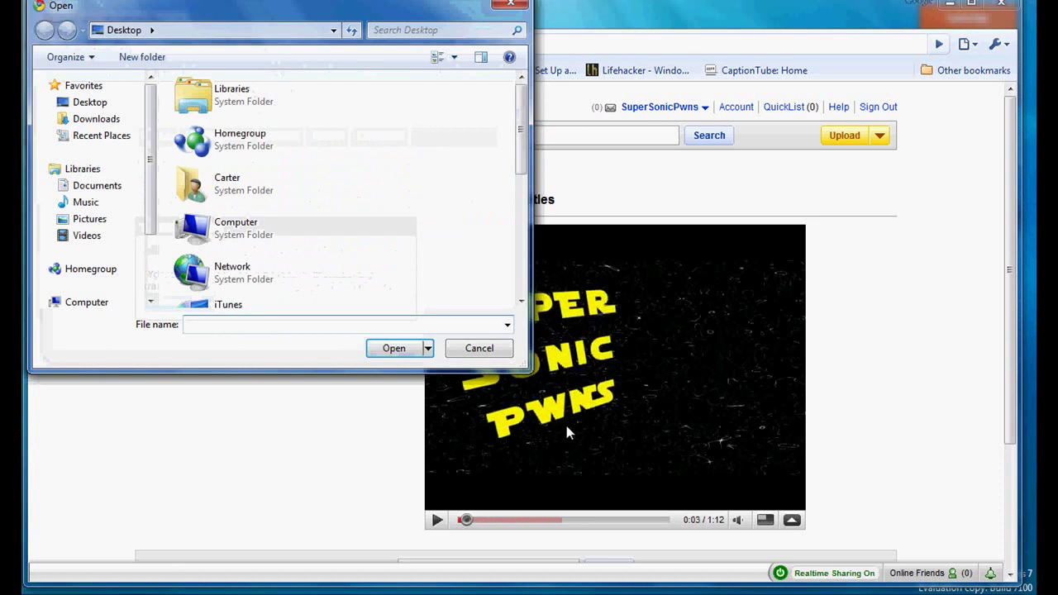
scroll(508, 182, down, 5)
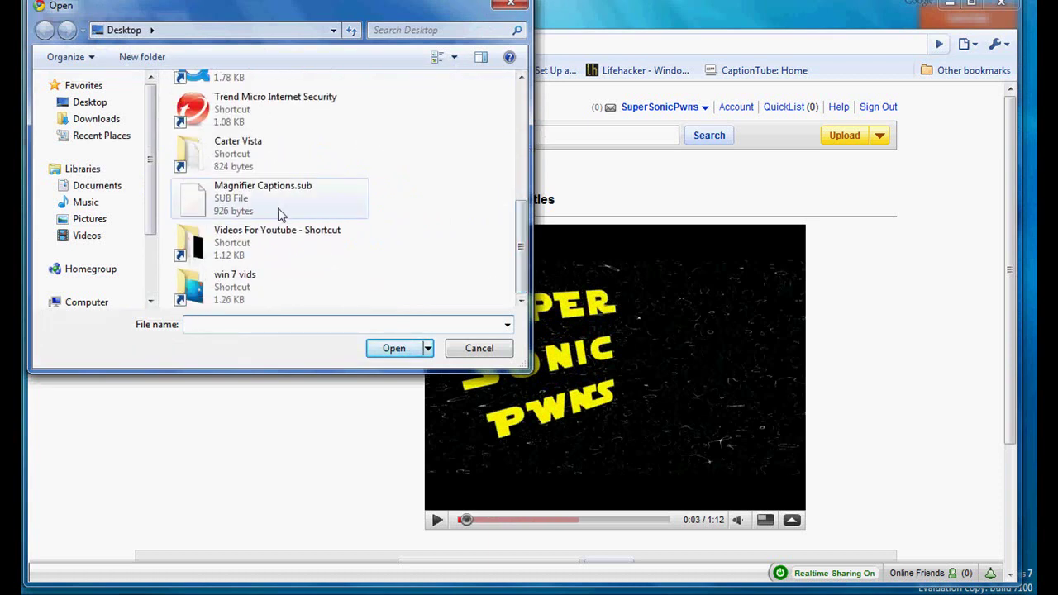
click(428, 348)
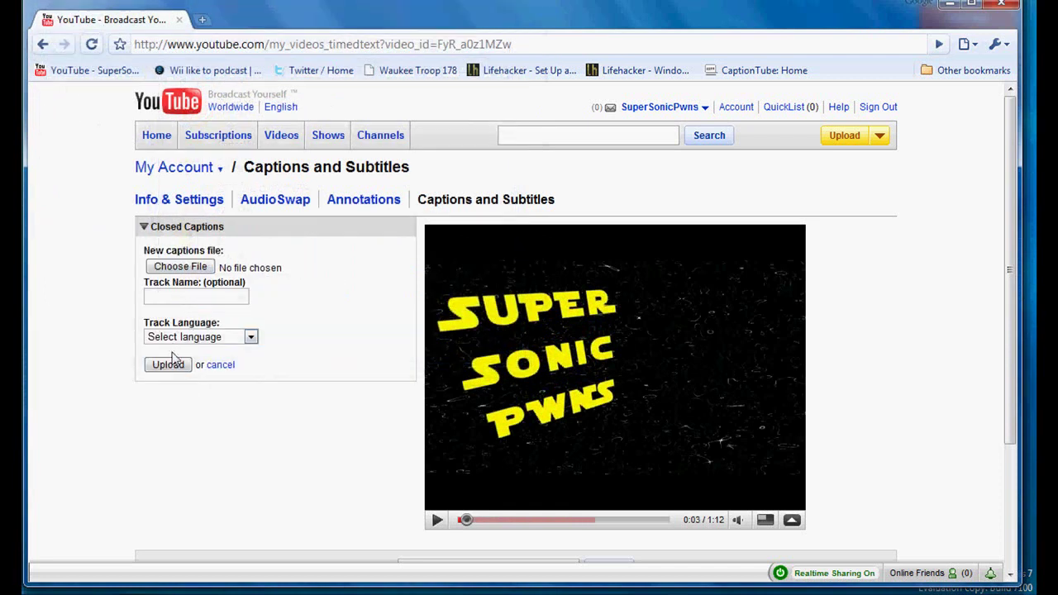
click(217, 365)
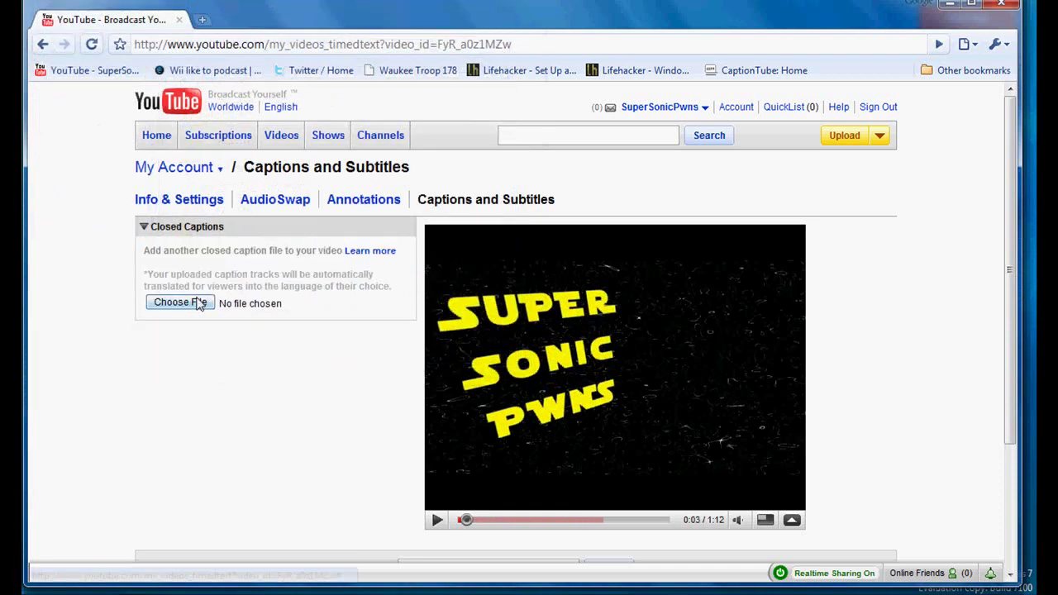
Step: Upload Magnifier Captions.sub from the desktop as a closed caption track with the language set to English
click(198, 304)
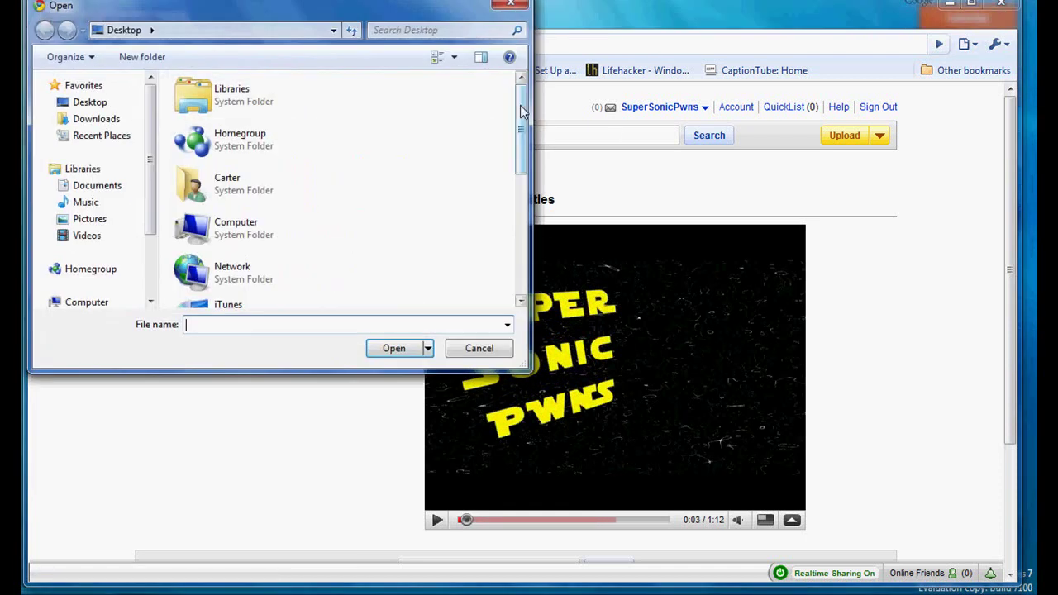
drag(520, 105, 520, 225)
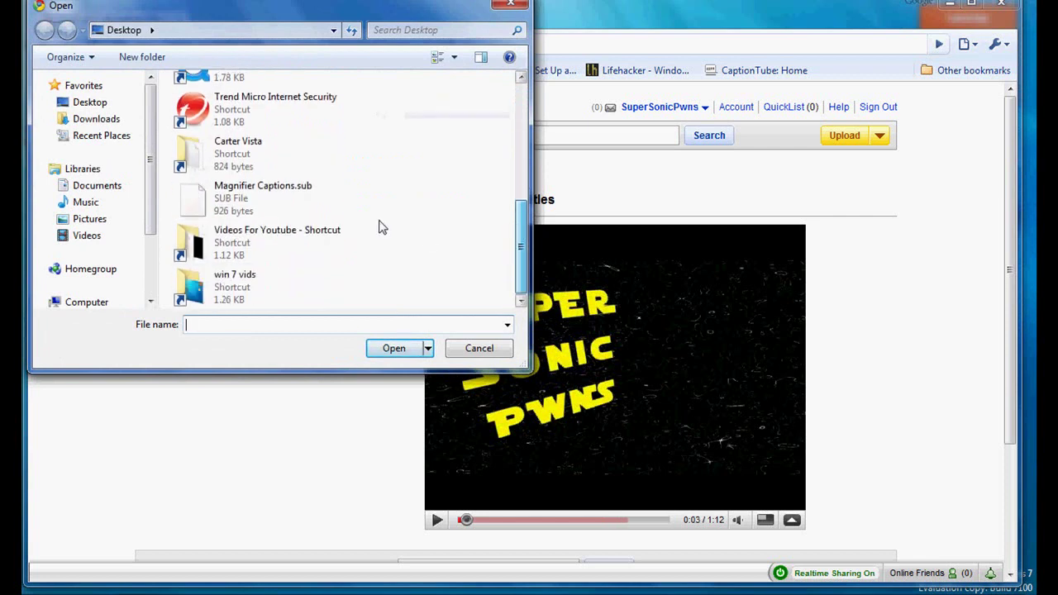
double_click(310, 204)
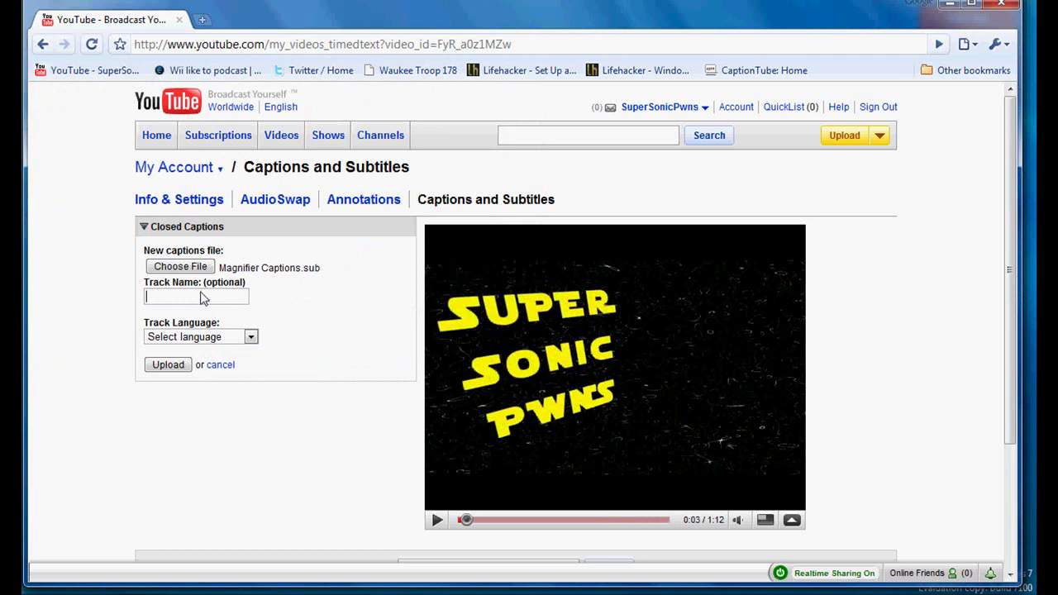
click(240, 338)
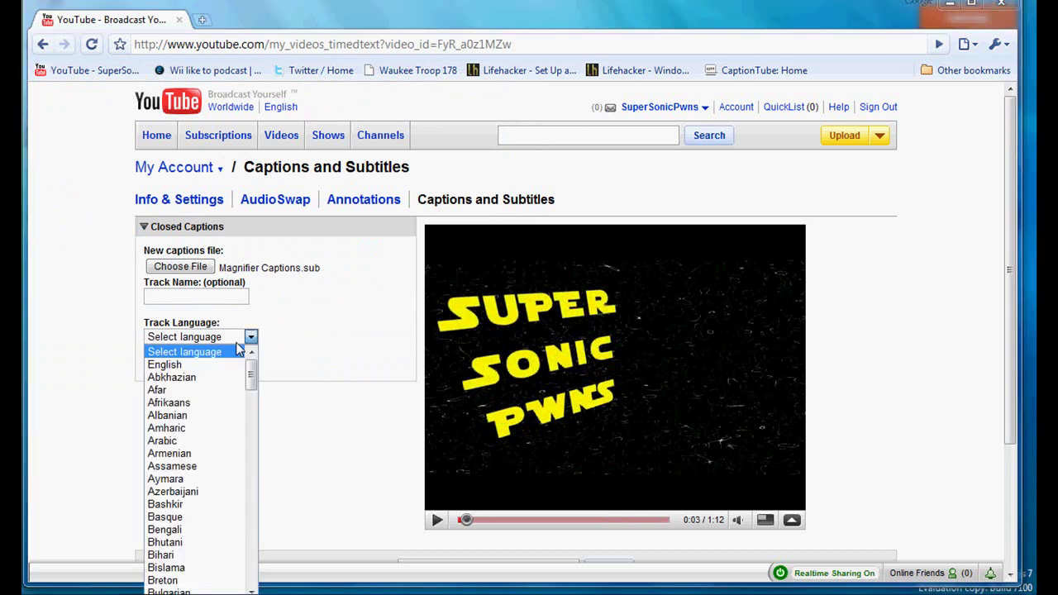
click(224, 370)
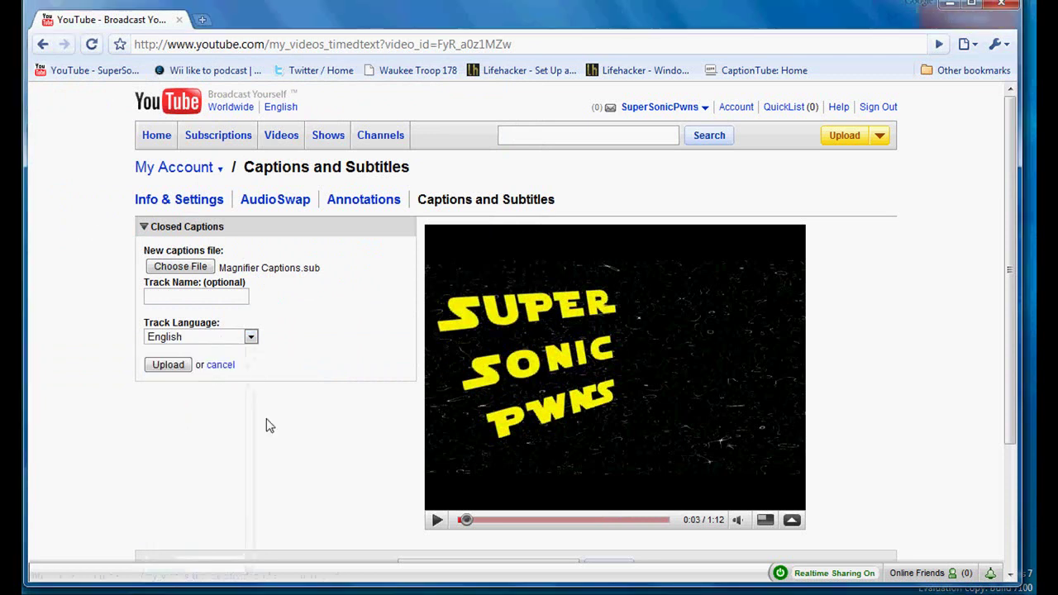
scroll(267, 437, down, 3)
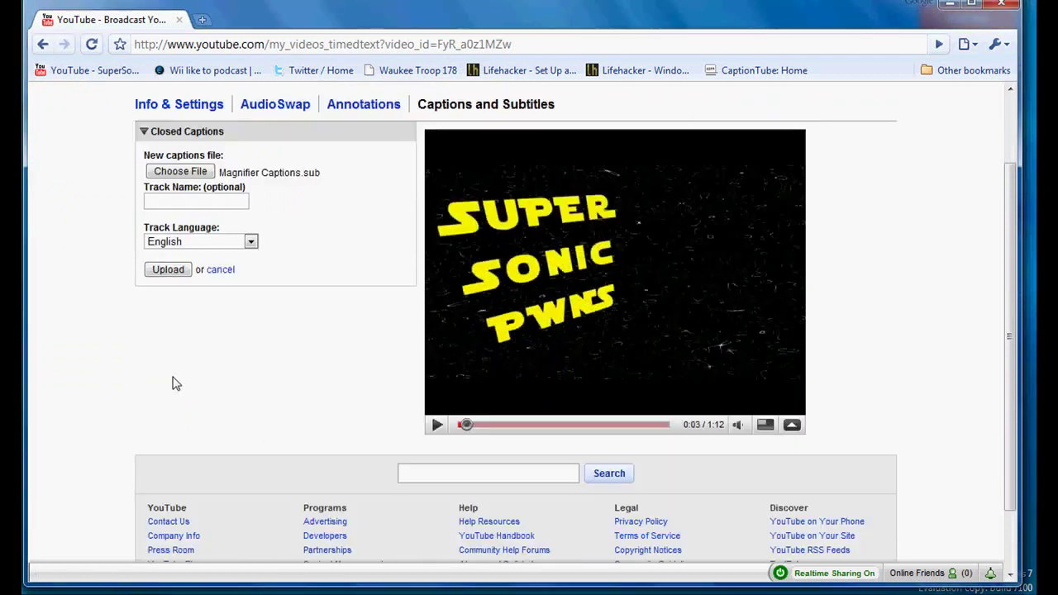
click(171, 272)
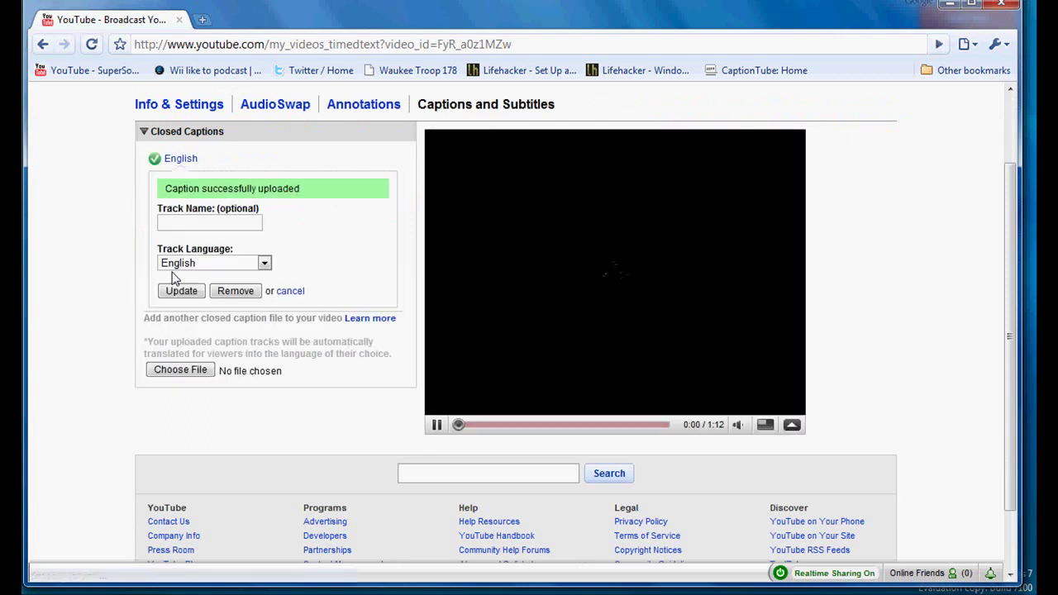
Step: Check the Magnifier video in the caption page's player and dismiss the track update alert
click(437, 425)
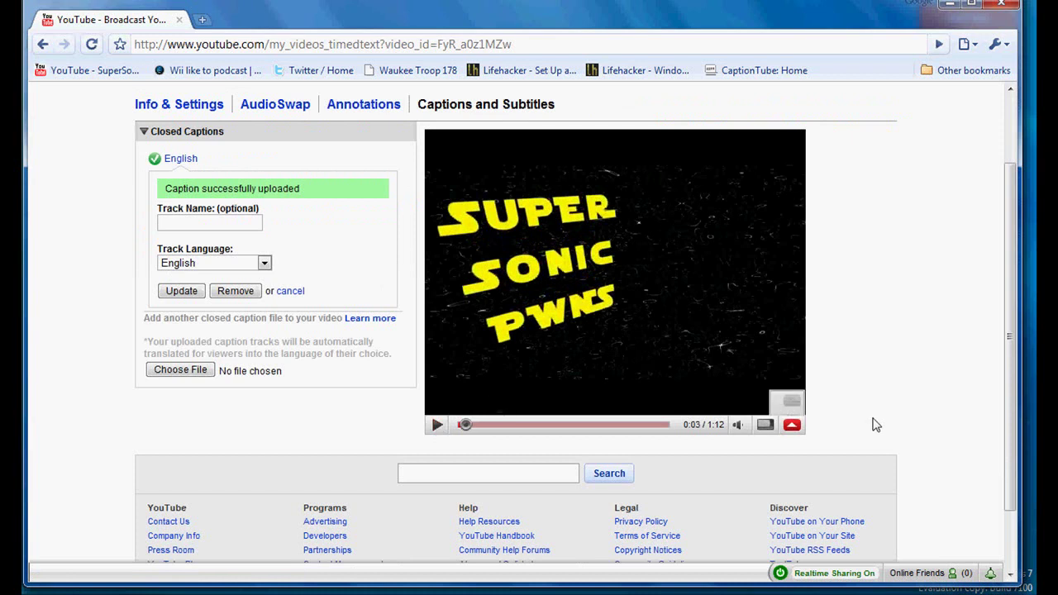
mouse_move(750, 431)
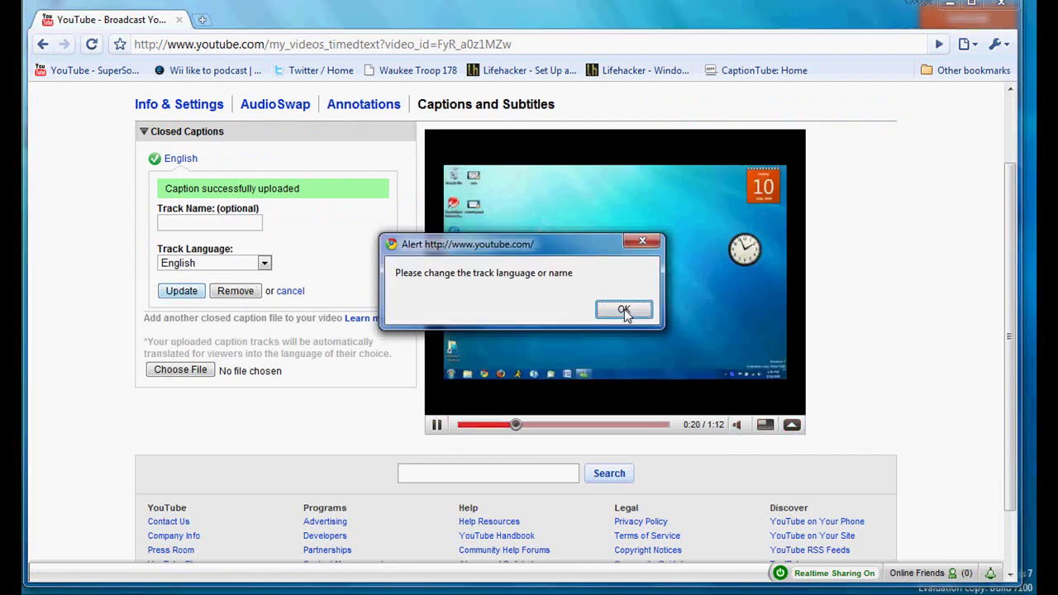
key(Return)
scroll(107, 302, up, 2)
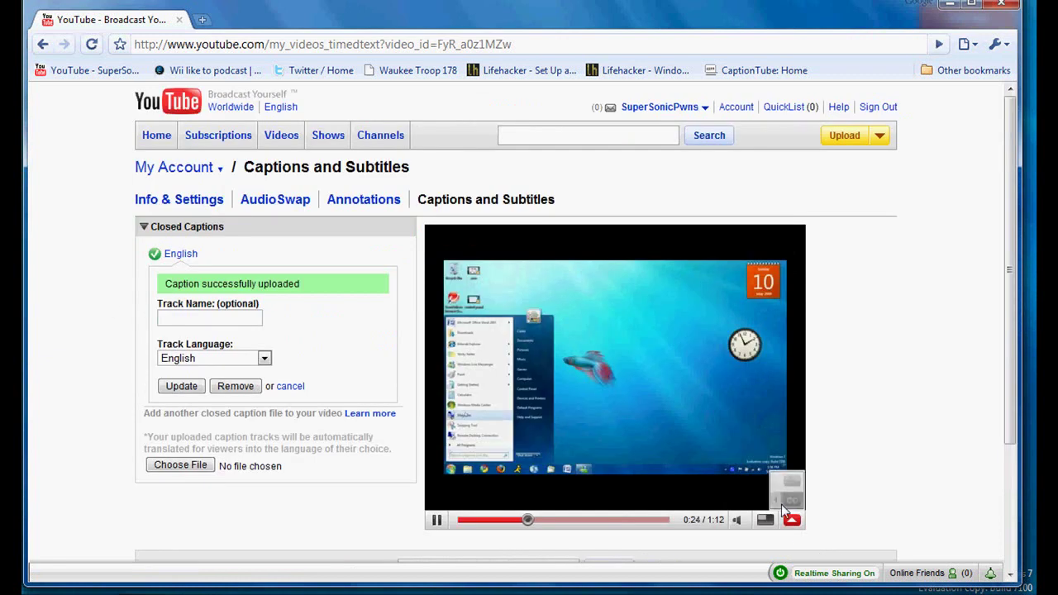
Step: Leave the caption page and open the "Windows 7 Feature: Magnifier" watch page from the list of uploaded videos
click(148, 134)
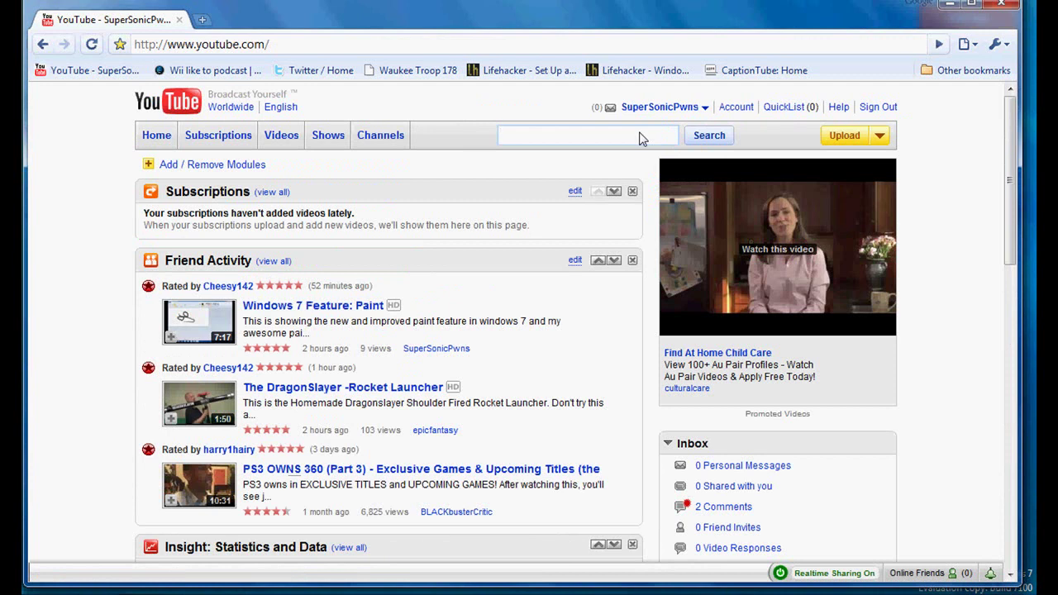
click(649, 124)
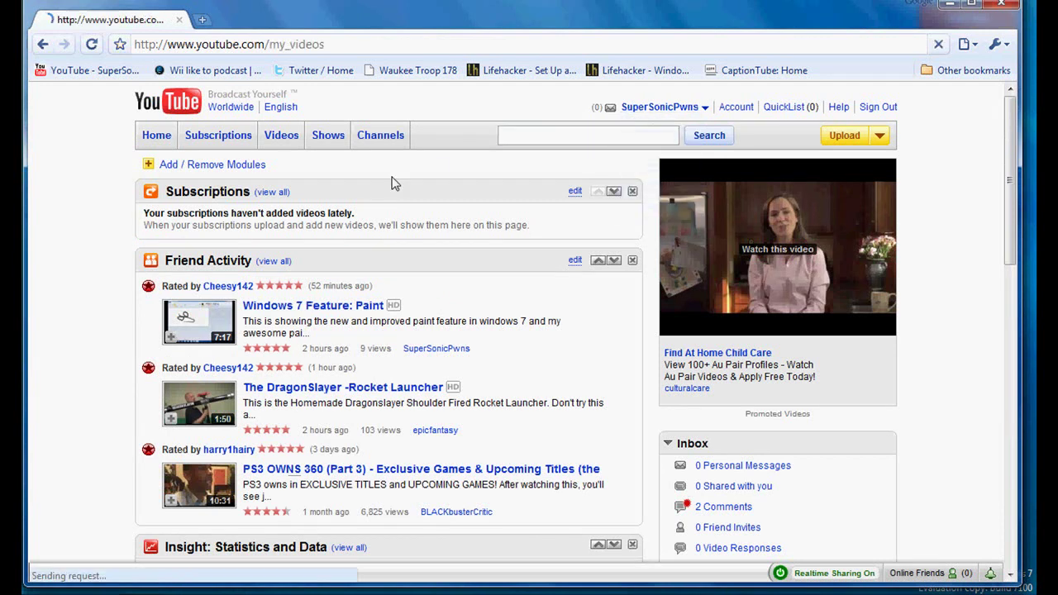
scroll(690, 395, down, 6)
scroll(546, 362, down, 6)
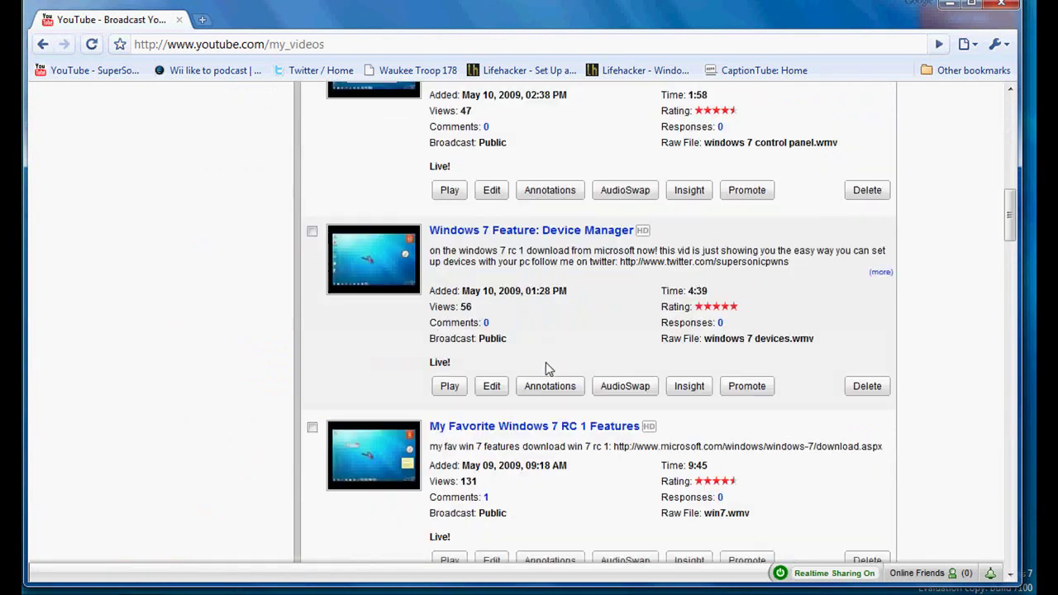
scroll(546, 362, up, 5)
scroll(546, 362, up, 4)
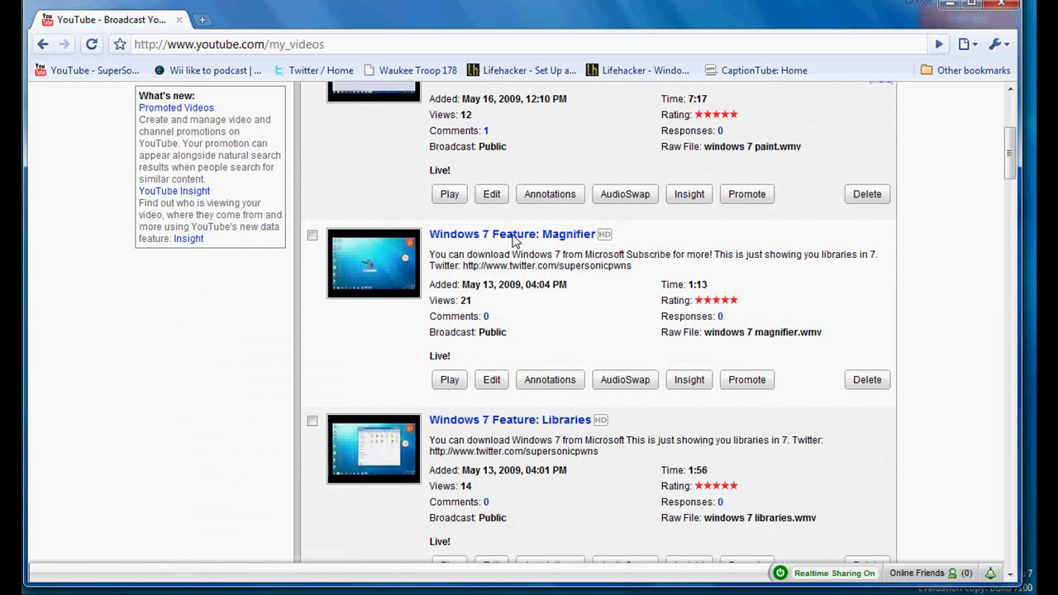
click(515, 239)
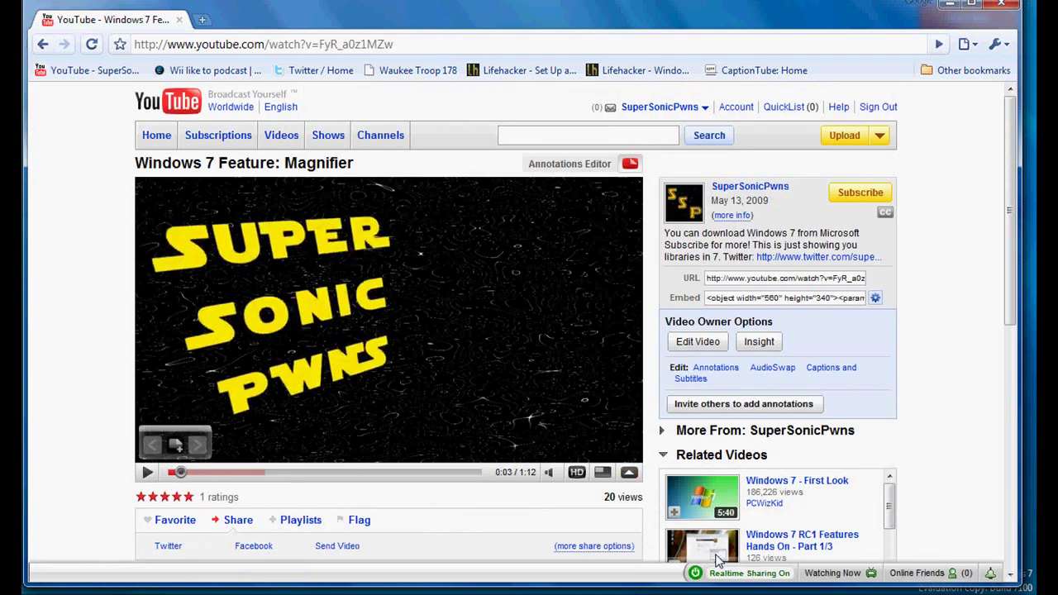
Step: Play the Magnifier video with closed captions turned on to check them, and return to the YouTube home page
click(630, 452)
click(630, 456)
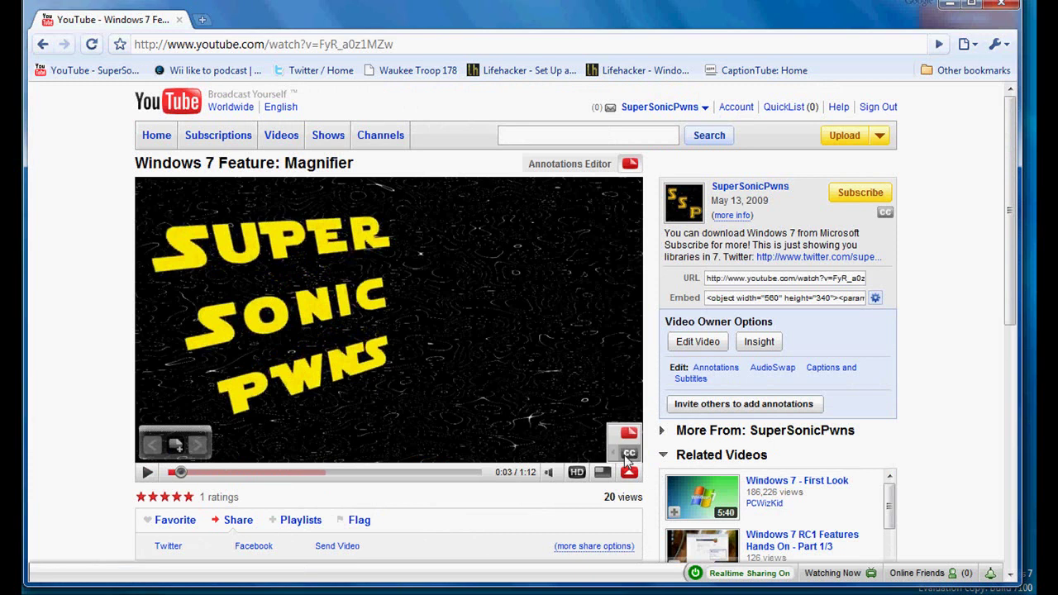
click(147, 473)
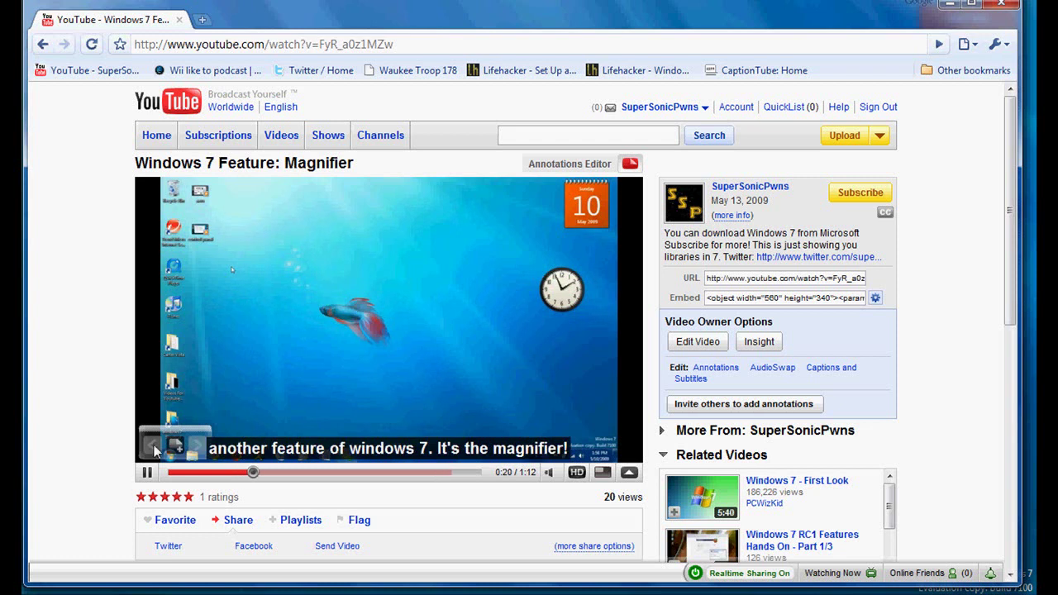
key(space)
click(152, 139)
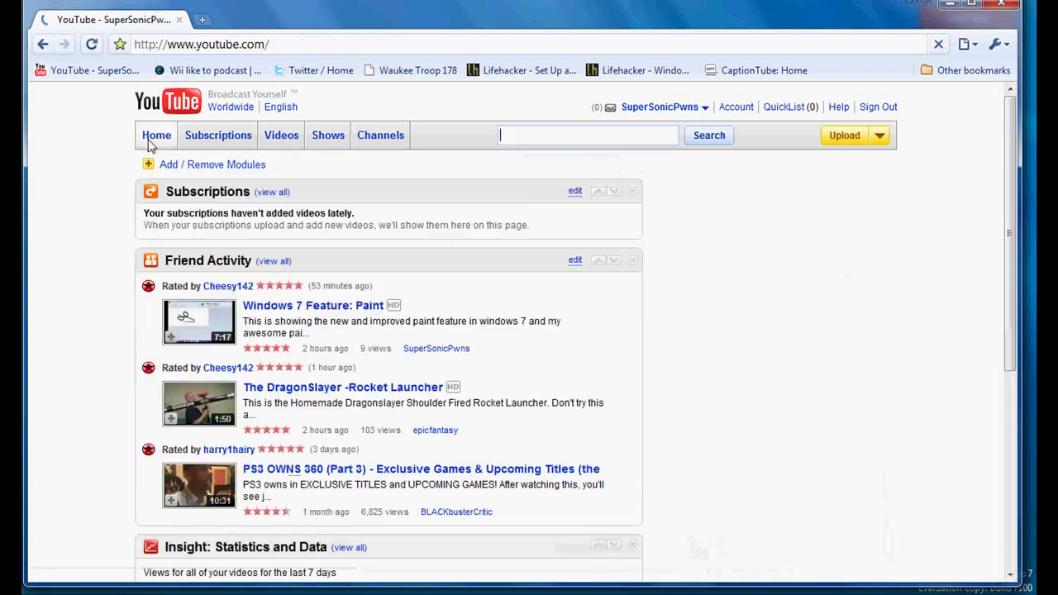